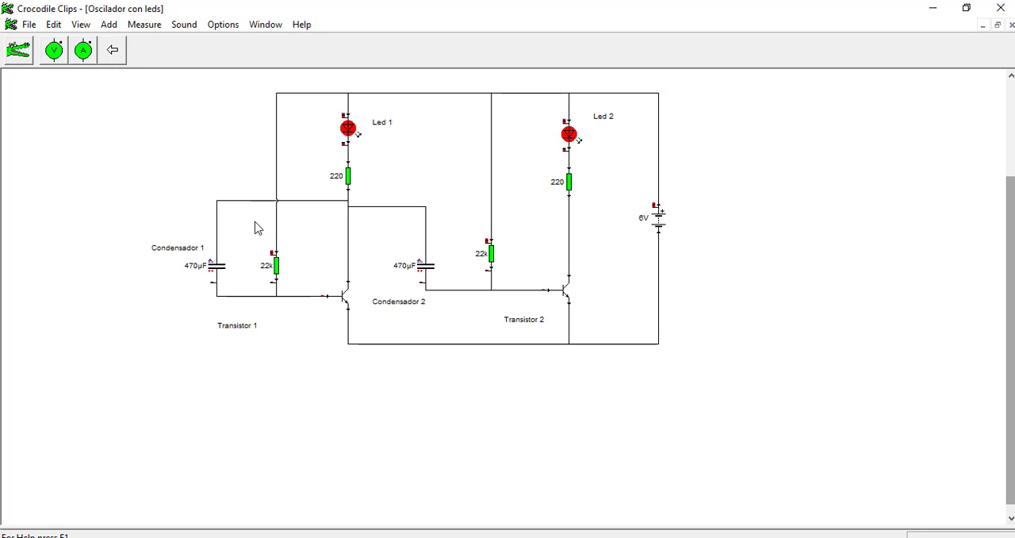
# Step: Reroute the upper lead of Condensador 1 from Transistor 1's collector to Transistor 2's collector
pyautogui.click(238, 200)
pyautogui.moveTo(220, 247); pyautogui.dragTo(408, 188)
pyautogui.moveTo(220, 246); pyautogui.dragTo(578, 211)
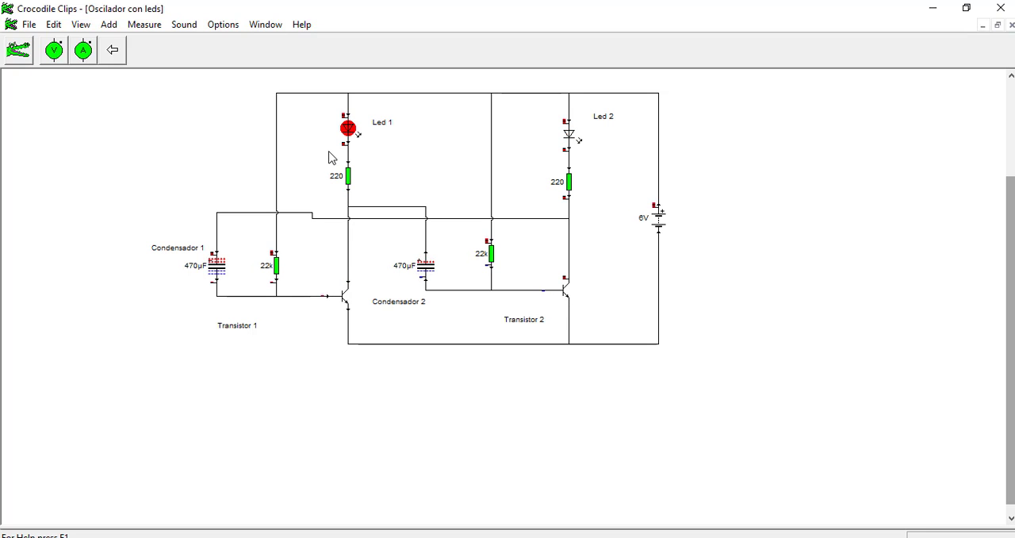
pyautogui.moveTo(199, 82); pyautogui.dragTo(719, 366)
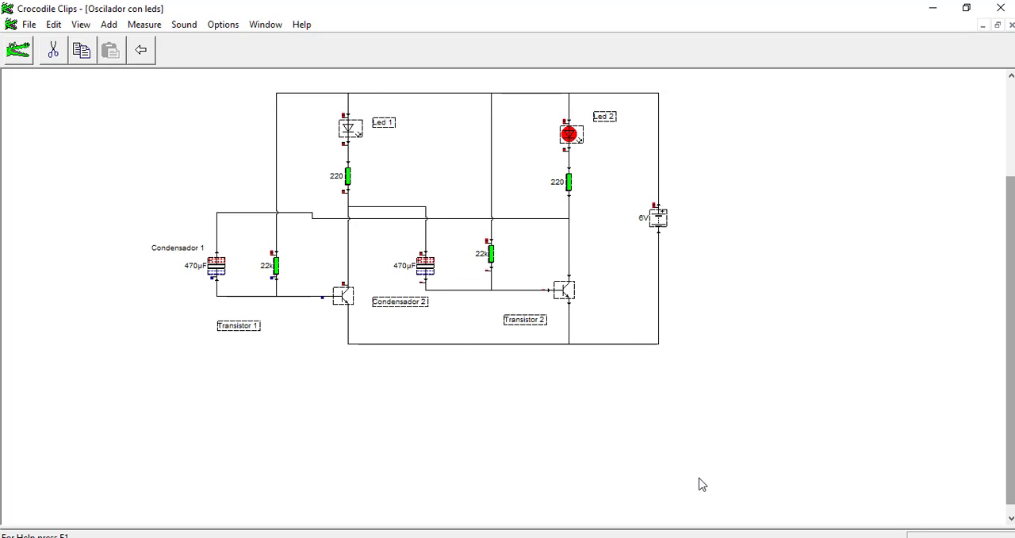
pyautogui.press('Delete')
pyautogui.click(175, 255)
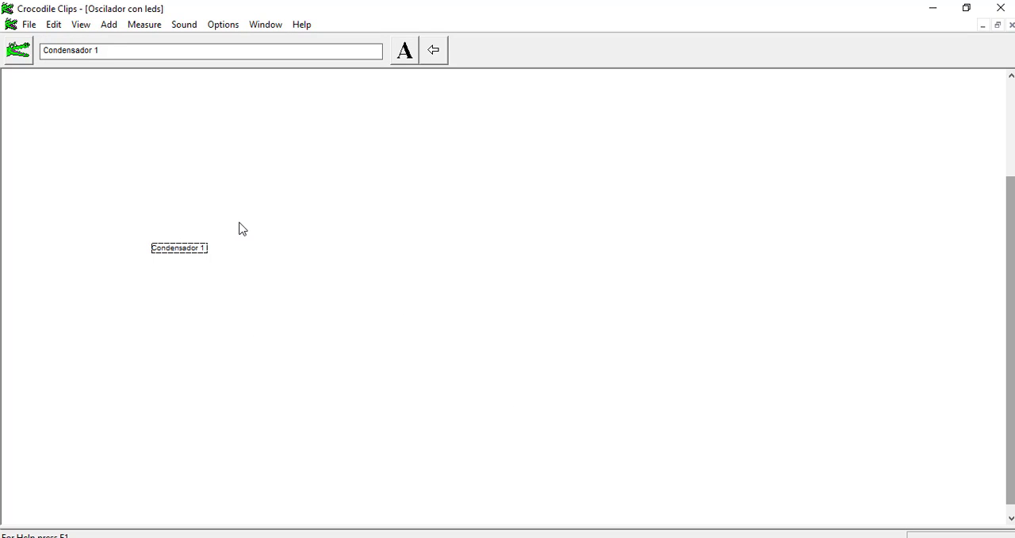
pyautogui.hotkey('ctrl', 'z')
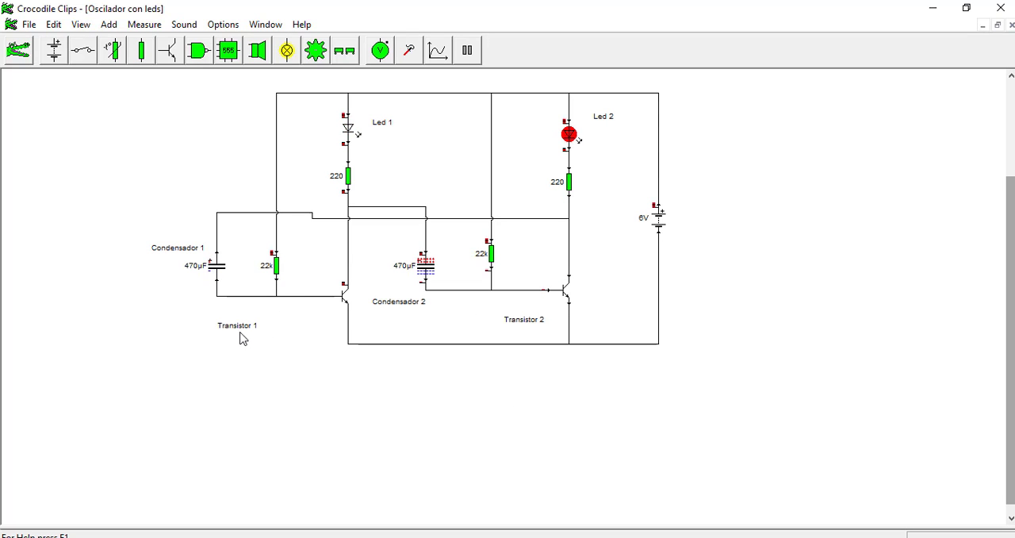
# Step: Move the transistor and condensador labels to the empty area below the circuit and delete the whole oscillator circuit
pyautogui.moveTo(422, 301); pyautogui.dragTo(270, 465)
pyautogui.moveTo(537, 321); pyautogui.dragTo(204, 470)
pyautogui.moveTo(182, 247); pyautogui.dragTo(87, 469)
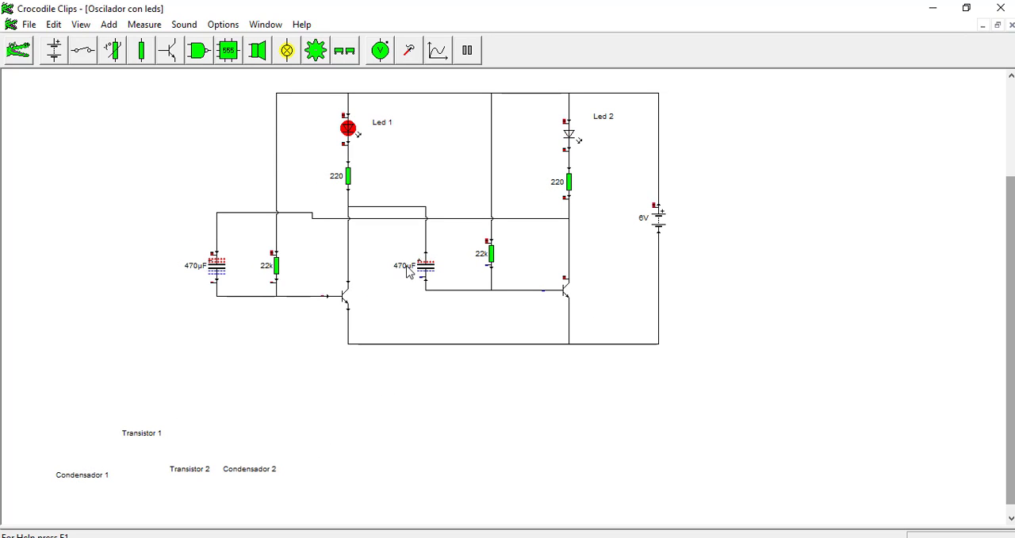
pyautogui.moveTo(698, 363); pyautogui.dragTo(152, 74)
pyautogui.press('Delete')
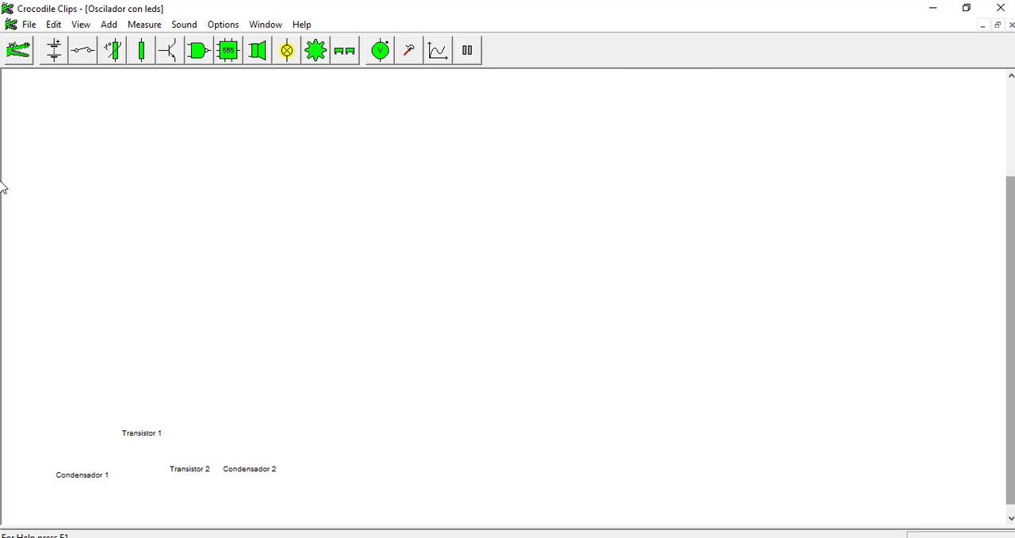
# Step: Place a battery on the empty worksheet and set its voltage to 6 V
pyautogui.moveTo(54, 50); pyautogui.dragTo(753, 164)
pyautogui.write('6')
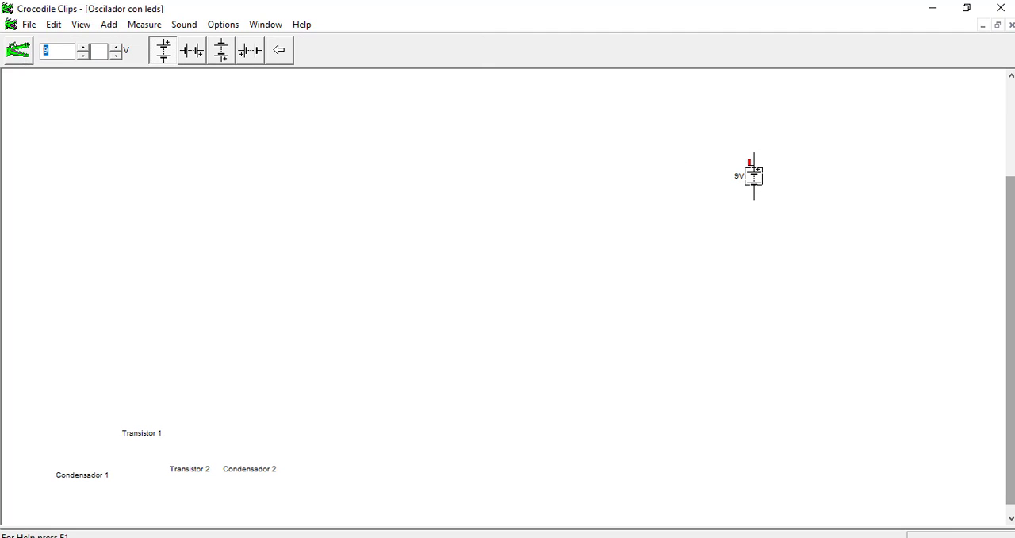
pyautogui.click(626, 238)
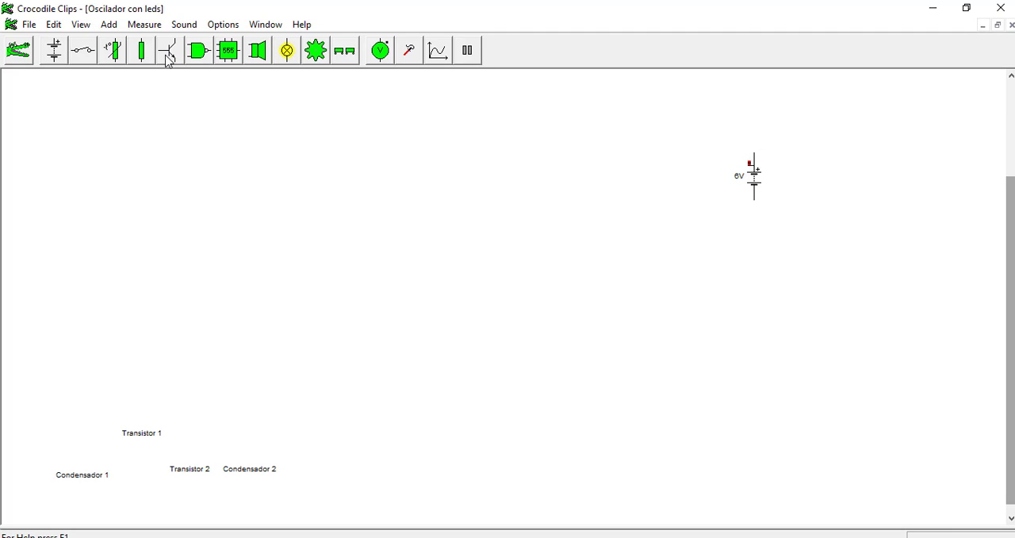
# Step: Add two NPN transistors and two resistors to the worksheet, to the left of the battery
pyautogui.moveTo(168, 50); pyautogui.dragTo(603, 184)
pyautogui.moveTo(168, 50); pyautogui.dragTo(549, 246)
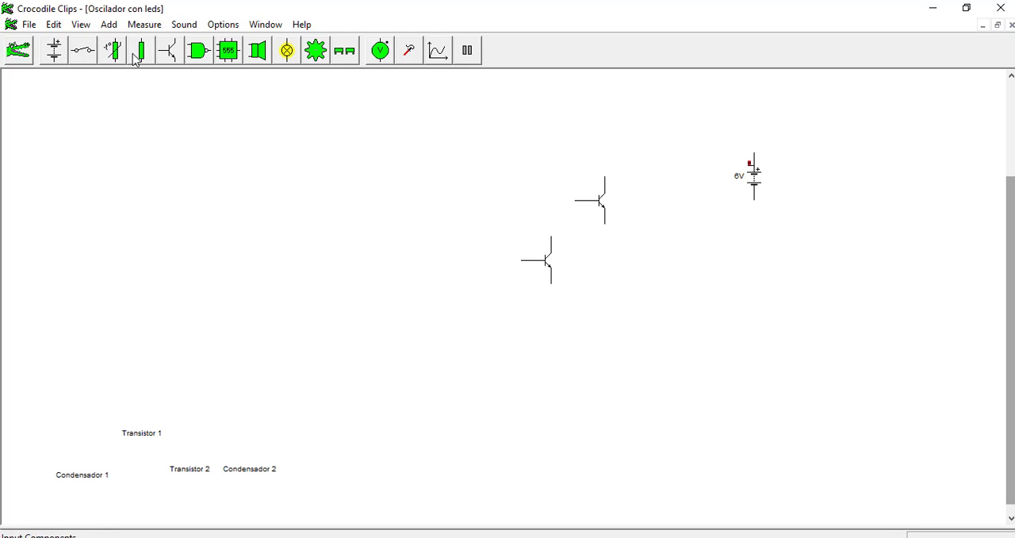
pyautogui.moveTo(141, 50); pyautogui.dragTo(431, 176)
pyautogui.moveTo(150, 57); pyautogui.dragTo(325, 188)
# Step: Add two red LEDs between the resistors and the transistors
pyautogui.click(109, 24)
pyautogui.moveTo(169, 149)
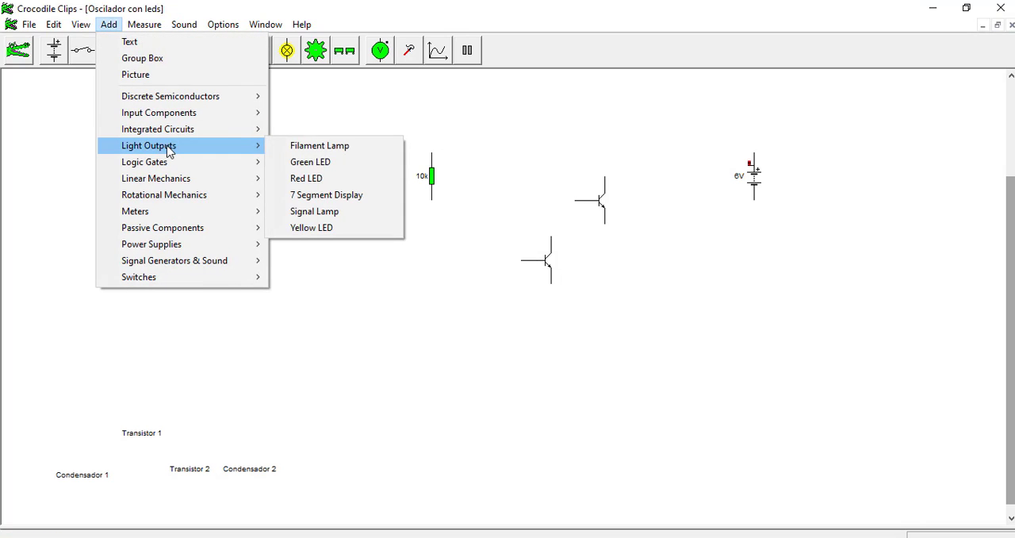
pyautogui.moveTo(389, 187); pyautogui.dragTo(452, 228)
# Step: Reposition the battery and one transistor, and line up a resistor set to 220 ohms above that transistor's collector
pyautogui.moveTo(754, 181); pyautogui.dragTo(741, 205)
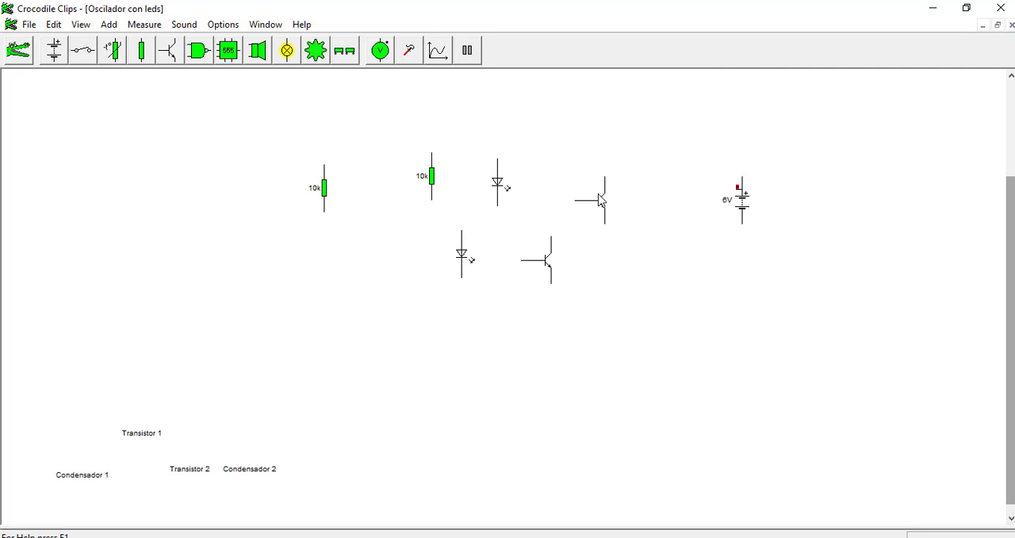
pyautogui.moveTo(601, 199); pyautogui.dragTo(639, 252)
pyautogui.moveTo(432, 176); pyautogui.dragTo(643, 208)
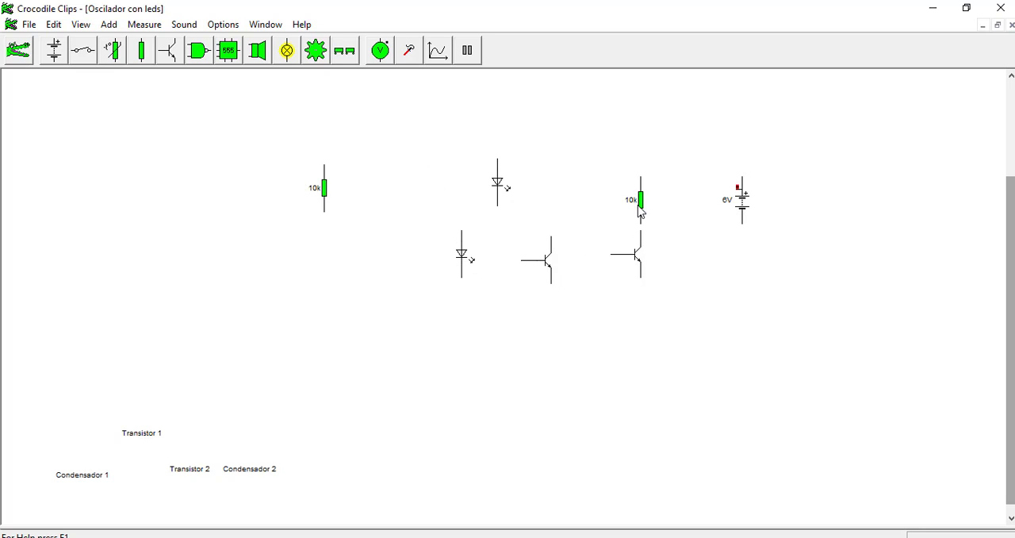
pyautogui.click(644, 214)
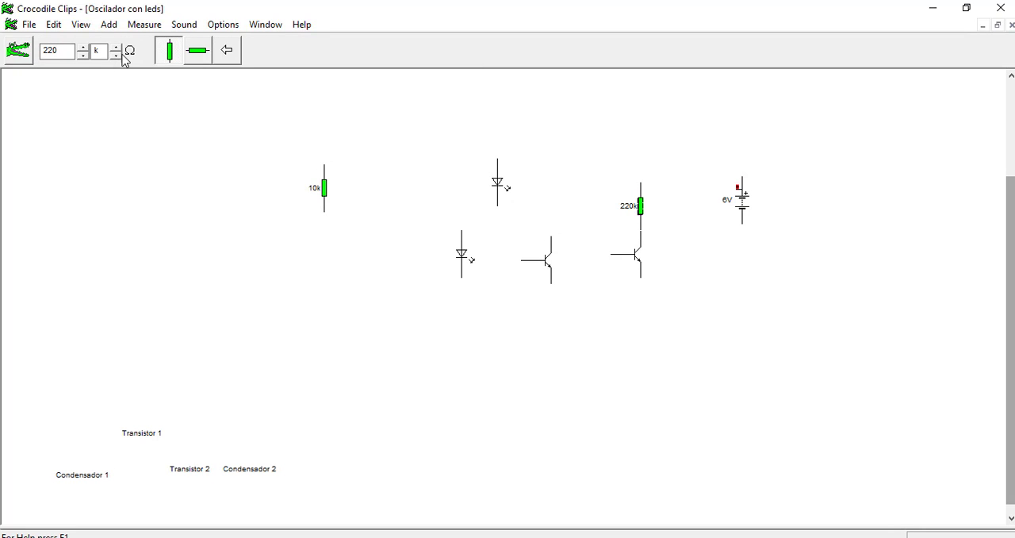
# Step: Connect an LED above the 220 ohm resistor and wire its anode to the battery's positive terminal
pyautogui.moveTo(501, 184); pyautogui.dragTo(645, 158)
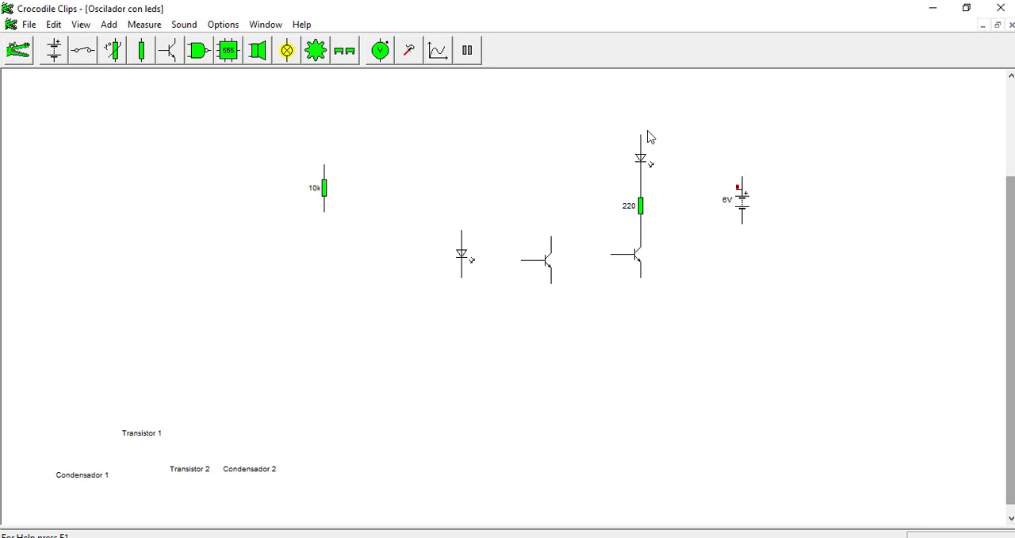
pyautogui.moveTo(641, 135); pyautogui.dragTo(743, 175)
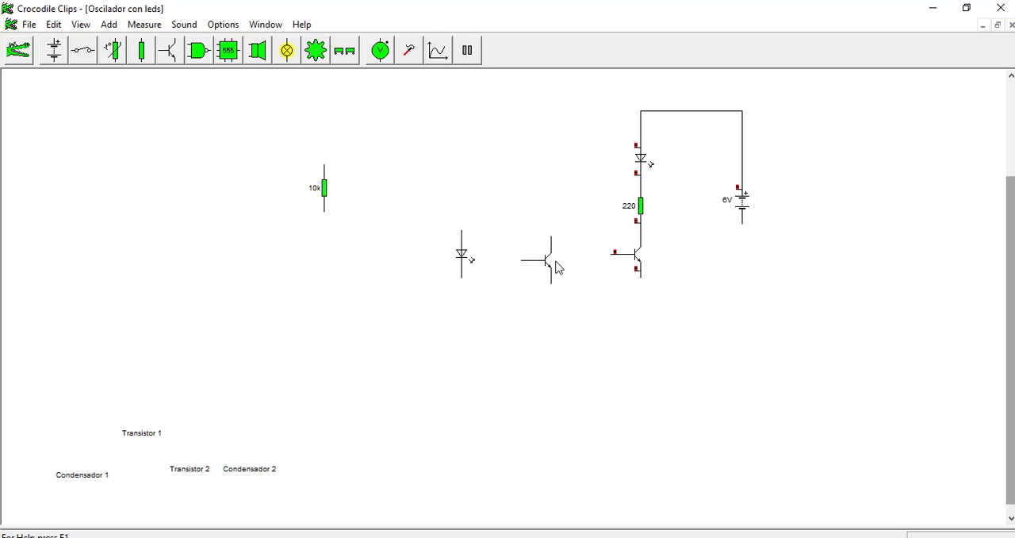
# Step: Move the spare transistor aside, place the remaining resistor near the connected transistor's base, and set it to 22 k
pyautogui.moveTo(555, 266); pyautogui.dragTo(143, 265)
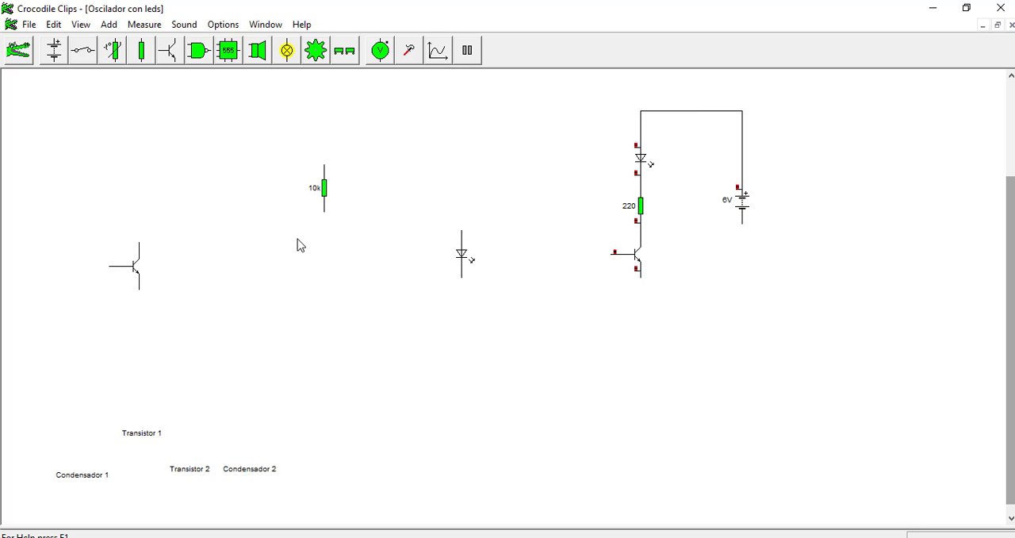
pyautogui.moveTo(325, 190); pyautogui.dragTo(577, 228)
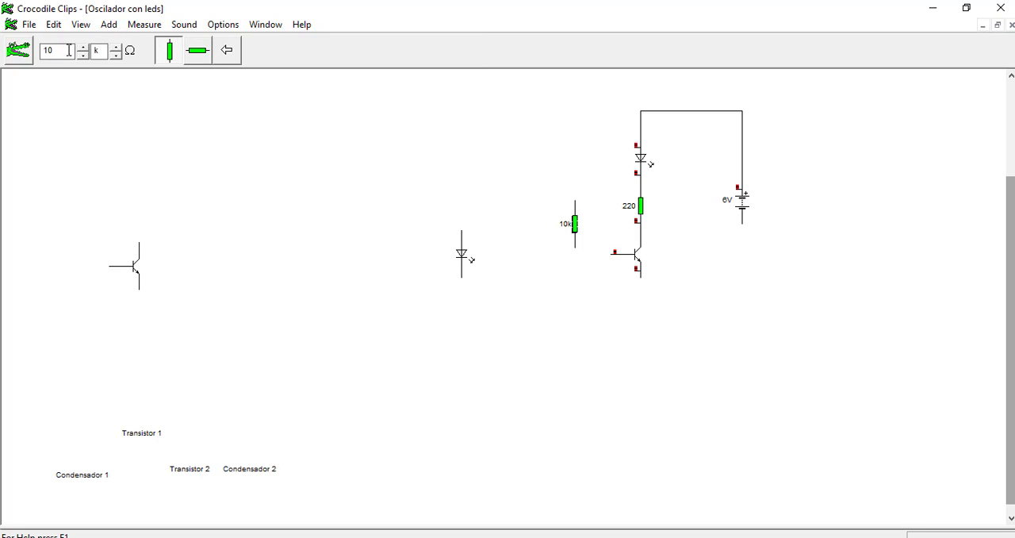
pyautogui.moveTo(70, 50); pyautogui.dragTo(5, 50)
pyautogui.write('22')
# Step: Wire the 22k resistor between the positive rail and the transistor's base, and connect the emitter to the battery's negative terminal
pyautogui.moveTo(577, 205); pyautogui.dragTo(641, 111)
pyautogui.moveTo(578, 256); pyautogui.dragTo(619, 243)
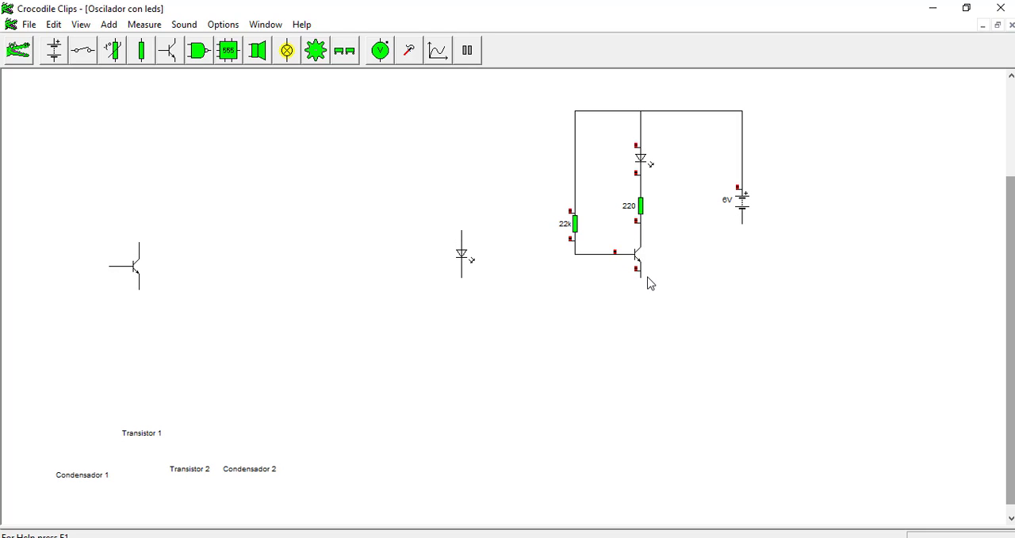
pyautogui.moveTo(643, 284); pyautogui.dragTo(744, 222)
pyautogui.moveTo(644, 286); pyautogui.dragTo(747, 219)
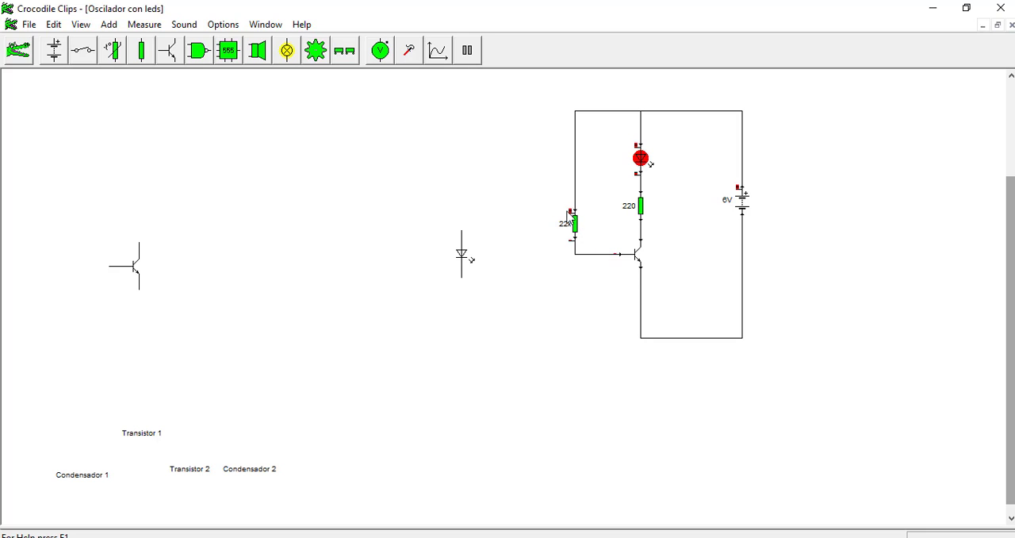
# Step: Examine the current path through the 22k resistor, transistor base, LED and 220 ohm resistor
pyautogui.moveTo(574, 190)
pyautogui.moveTo(595, 254)
pyautogui.moveTo(642, 184)
pyautogui.moveTo(642, 167)
pyautogui.moveTo(642, 210)
pyautogui.click(575, 225)
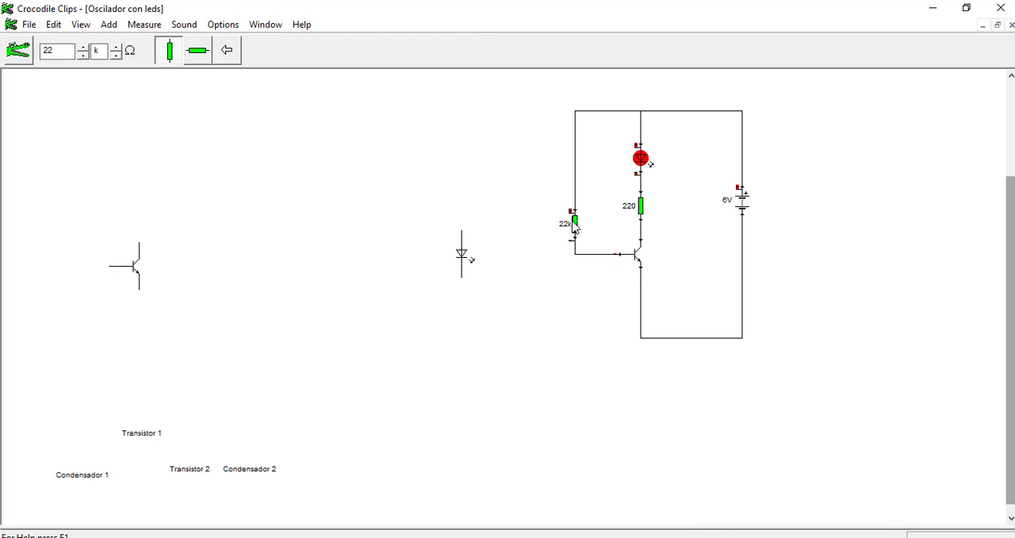
pyautogui.click(641, 206)
pyautogui.click(641, 158)
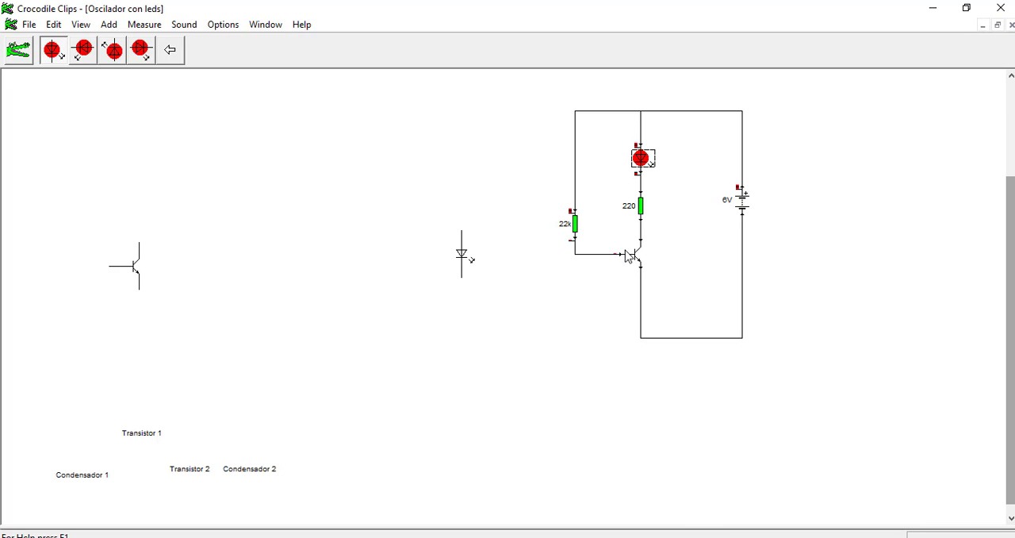
pyautogui.click(637, 254)
pyautogui.click(575, 223)
pyautogui.click(641, 205)
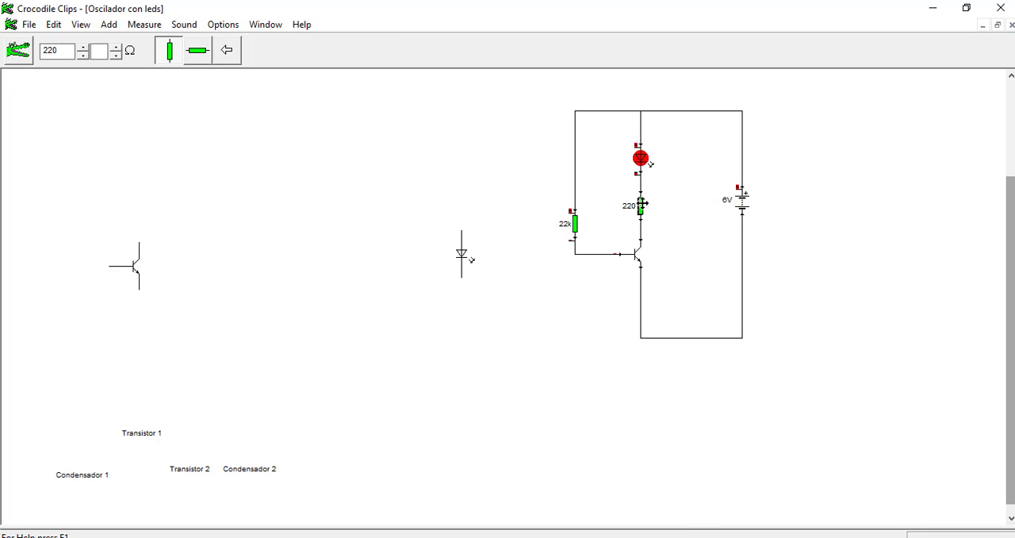
# Step: Copy the LED, transistor and two resistors as a group and paste the duplicate below the circuit
pyautogui.moveTo(536, 100); pyautogui.dragTo(659, 298)
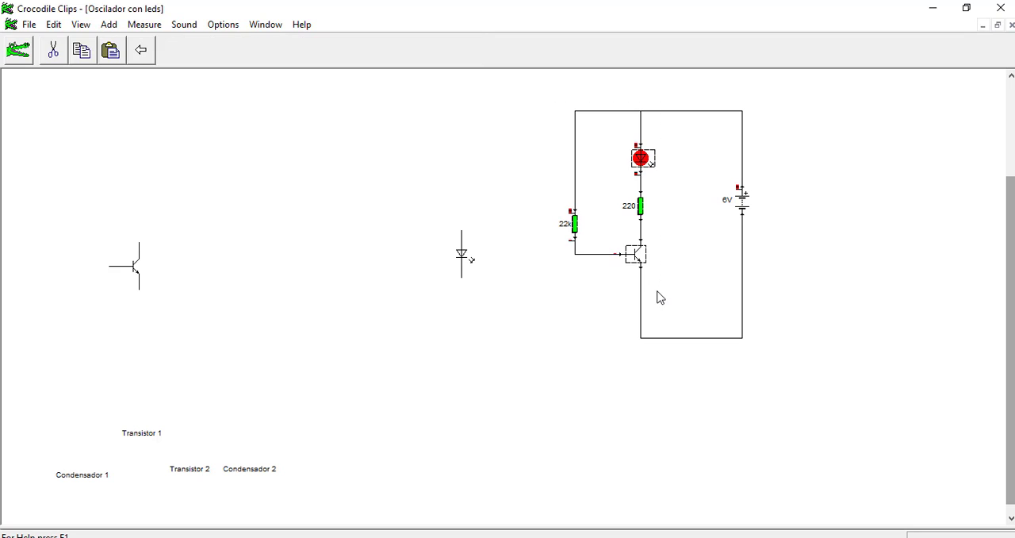
pyautogui.hotkey('ctrl', 'v')
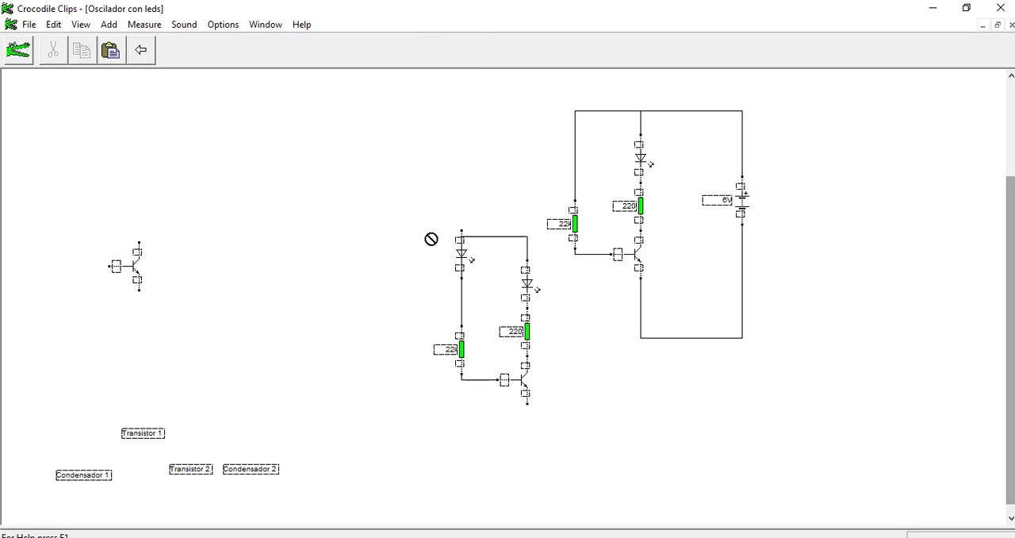
pyautogui.click(473, 326)
# Step: Delete the leftover unconnected LED and the spare transistor
pyautogui.click(465, 255)
pyautogui.press('Delete')
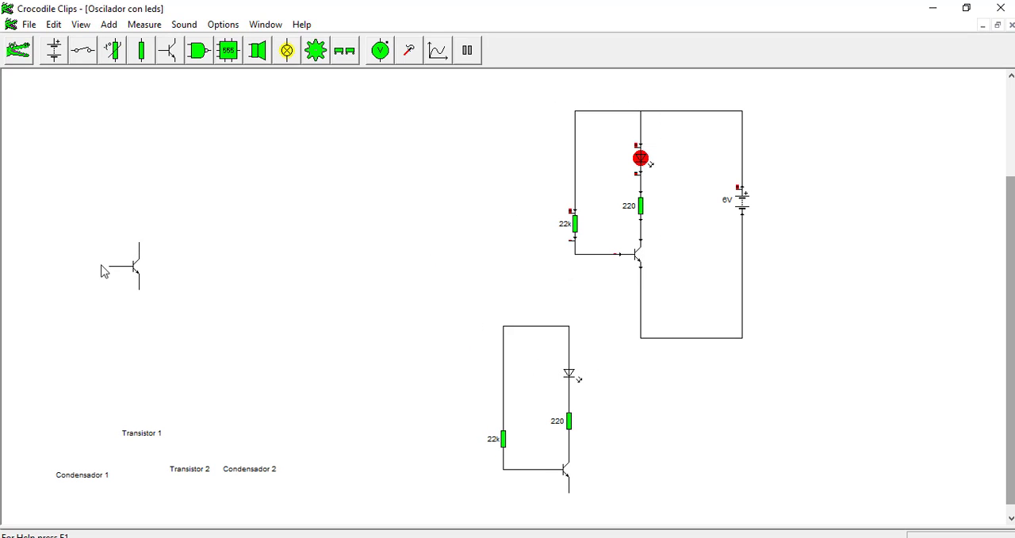
pyautogui.click(132, 268)
pyautogui.press('Delete')
# Step: Align the duplicated stage left of the original and wire it to the positive rail and the battery's negative return line
pyautogui.moveTo(593, 499); pyautogui.dragTo(468, 292)
pyautogui.moveTo(503, 439)
pyautogui.mouseDown()
pyautogui.moveTo(405, 260)
pyautogui.moveTo(408, 224)
pyautogui.moveTo(411, 232)
pyautogui.mouseUp()
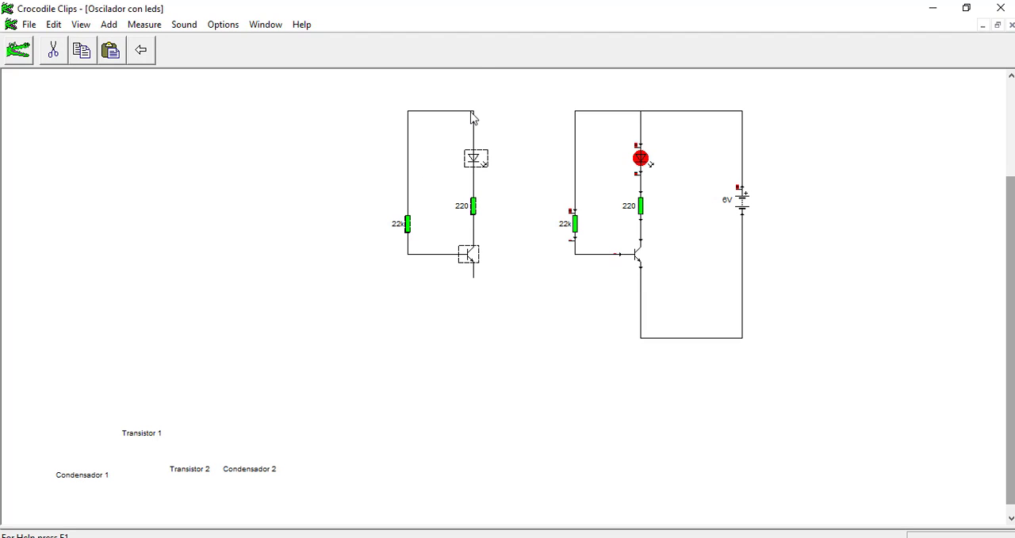
pyautogui.moveTo(475, 112)
pyautogui.mouseDown()
pyautogui.moveTo(569, 102)
pyautogui.moveTo(576, 112)
pyautogui.mouseUp()
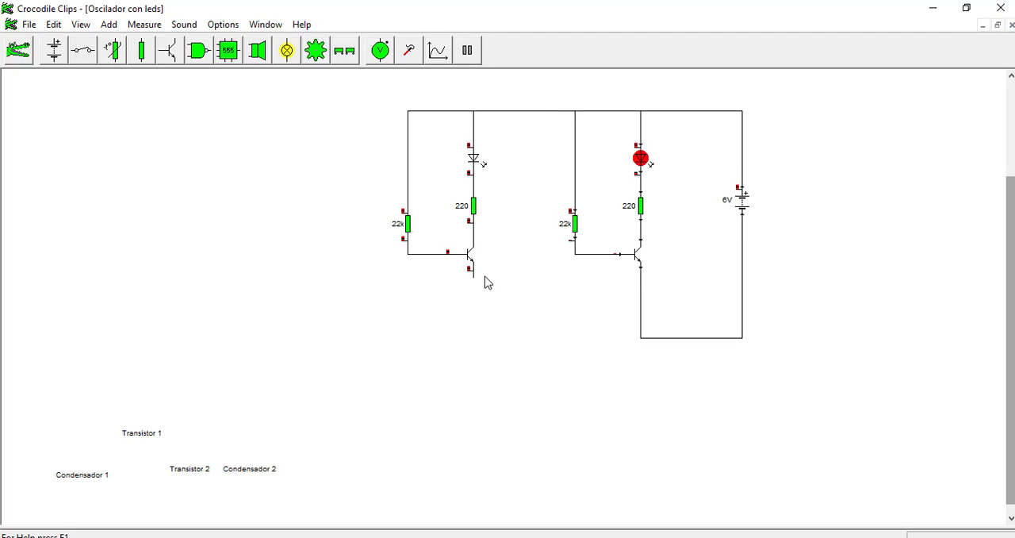
pyautogui.moveTo(474, 277)
pyautogui.mouseDown()
pyautogui.moveTo(537, 338)
pyautogui.moveTo(483, 326)
pyautogui.moveTo(484, 335)
pyautogui.moveTo(482, 327)
pyautogui.moveTo(623, 309)
pyautogui.moveTo(639, 333)
pyautogui.moveTo(649, 328)
pyautogui.moveTo(640, 340)
pyautogui.mouseUp()
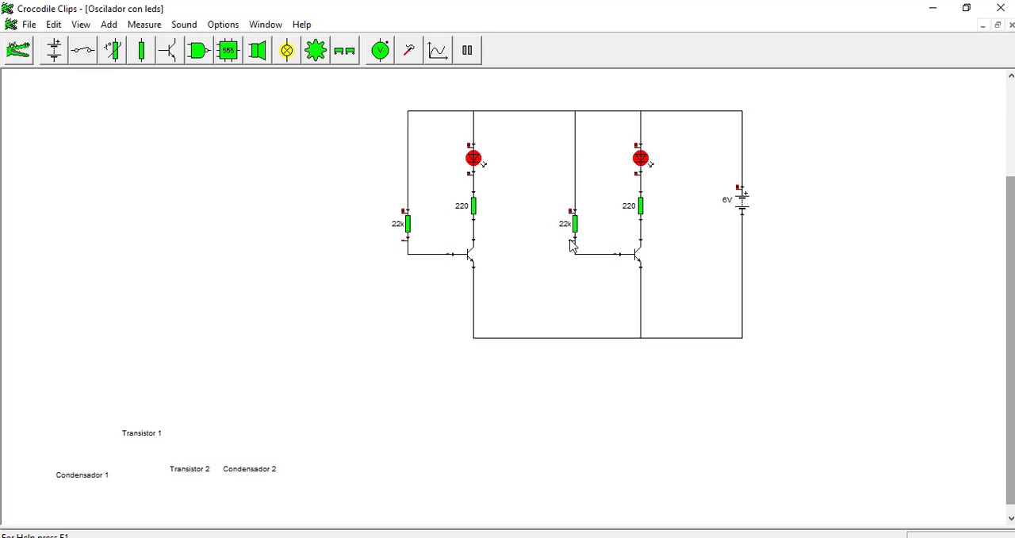
# Step: Raise both 22k resistors, rewiring the one in the duplicated stage between the positive rail and its transistor's base
pyautogui.moveTo(575, 227); pyautogui.dragTo(575, 173)
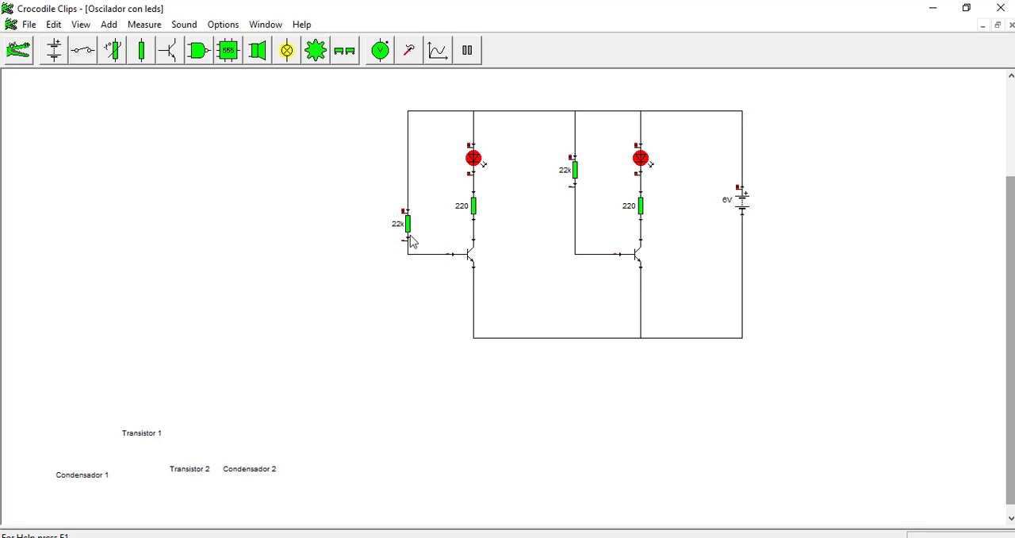
pyautogui.moveTo(409, 225)
pyautogui.mouseDown()
pyautogui.moveTo(407, 175)
pyautogui.moveTo(431, 91)
pyautogui.moveTo(476, 95)
pyautogui.moveTo(474, 115)
pyautogui.mouseUp()
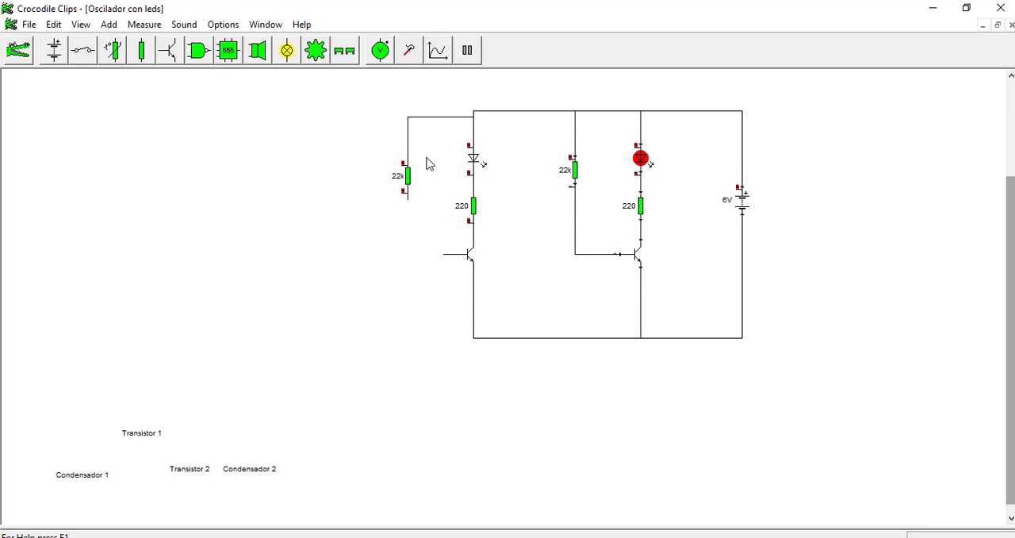
pyautogui.hotkey('ctrl', 'z')
pyautogui.moveTo(409, 155); pyautogui.dragTo(475, 104)
pyautogui.moveTo(406, 199)
pyautogui.mouseDown()
pyautogui.moveTo(408, 254)
pyautogui.moveTo(441, 256)
pyautogui.moveTo(407, 252)
pyautogui.moveTo(450, 261)
pyautogui.mouseUp()
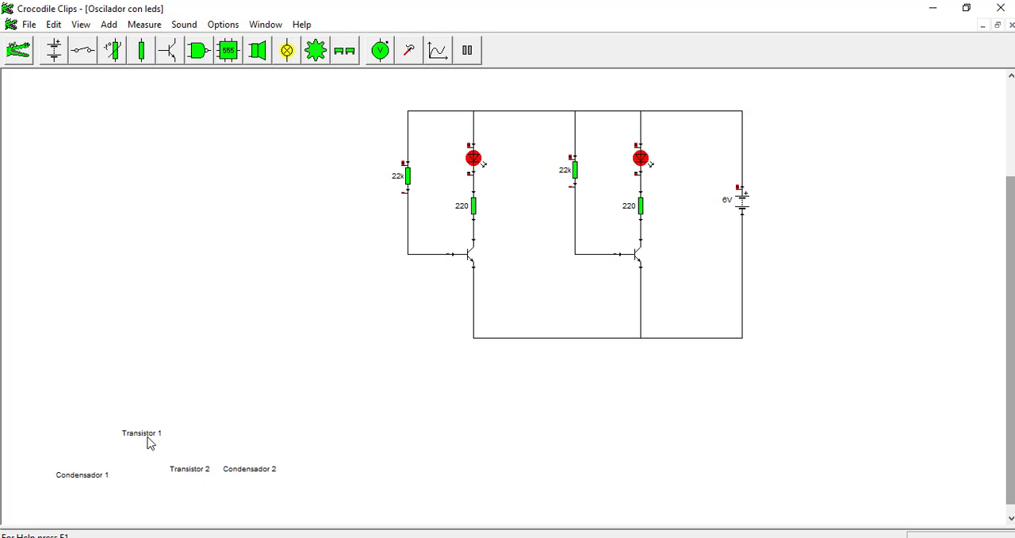
# Step: Place the Transistor 1 and Transistor 2 labels beside their matching transistors
pyautogui.moveTo(150, 441); pyautogui.dragTo(503, 278)
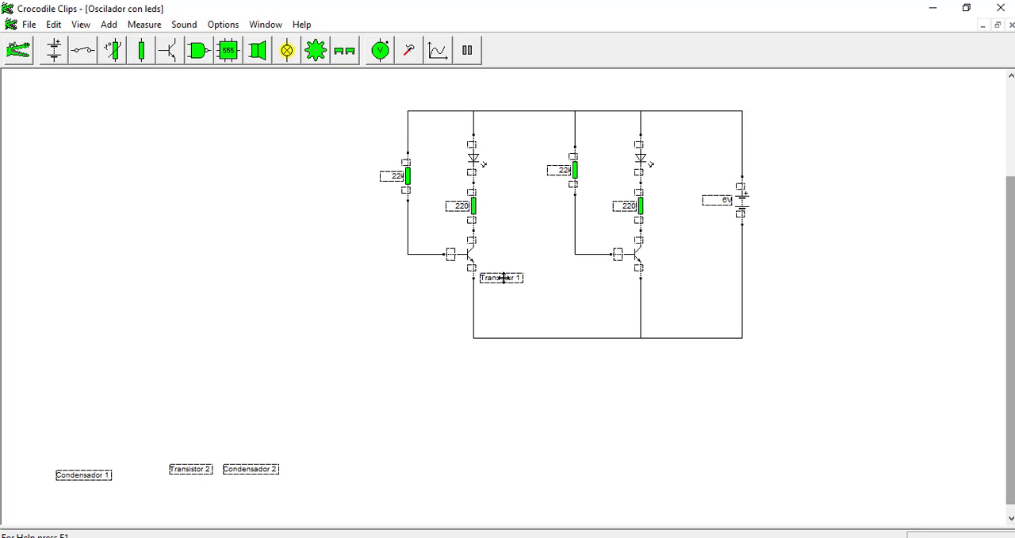
pyautogui.moveTo(181, 471); pyautogui.dragTo(663, 272)
# Step: Add an electrolytic capacitor beside the duplicated stage and set its value to 470 µF
pyautogui.click(116, 27)
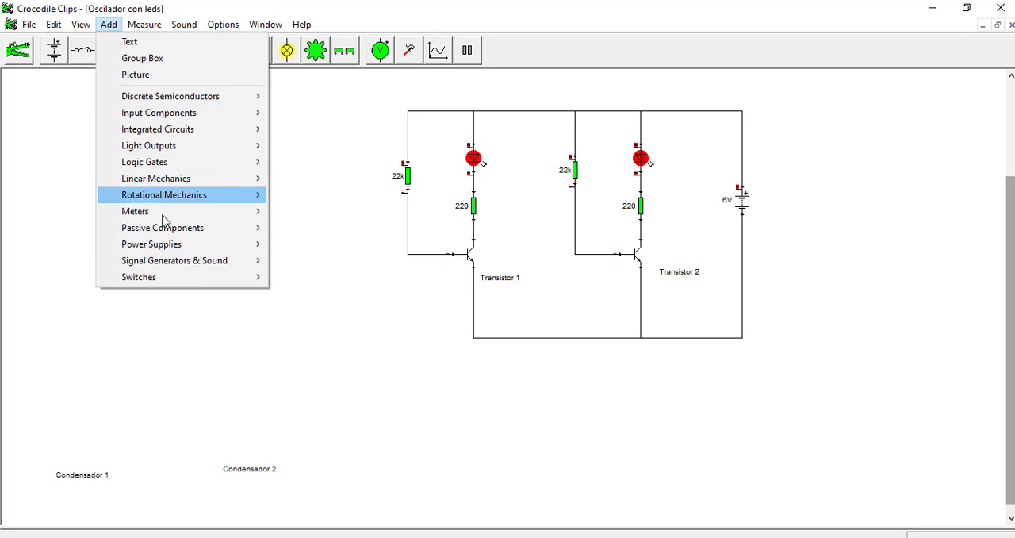
pyautogui.moveTo(166, 229)
pyautogui.click(311, 247)
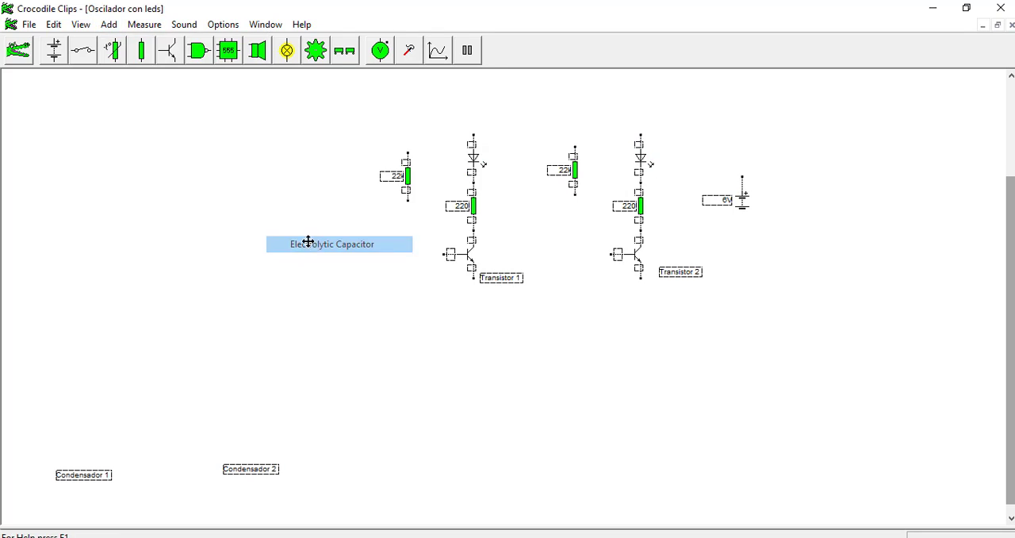
pyautogui.click(276, 266)
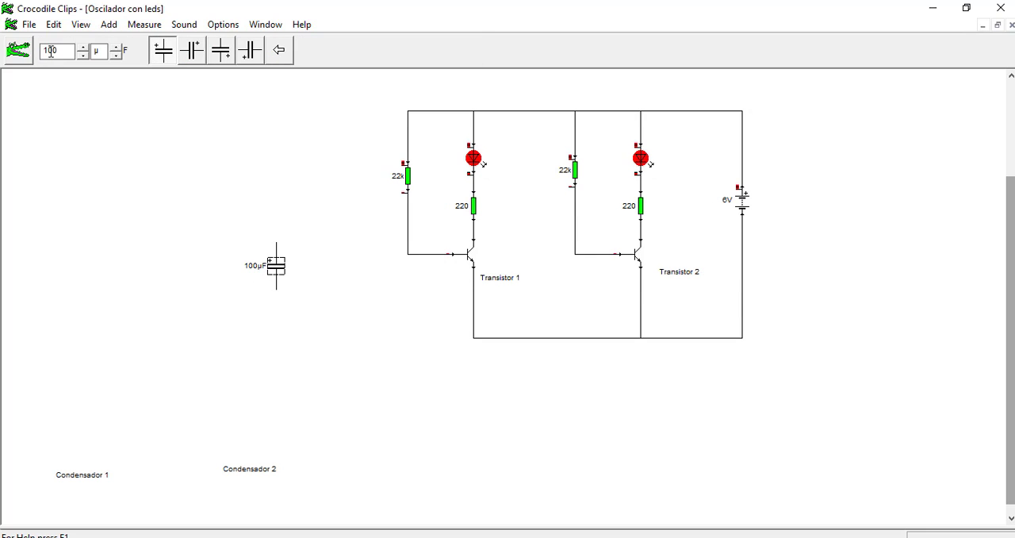
pyautogui.doubleClick(55, 51)
pyautogui.write('470')
pyautogui.moveTo(274, 267)
pyautogui.mouseDown()
pyautogui.moveTo(285, 276)
pyautogui.moveTo(284, 254)
pyautogui.mouseUp()
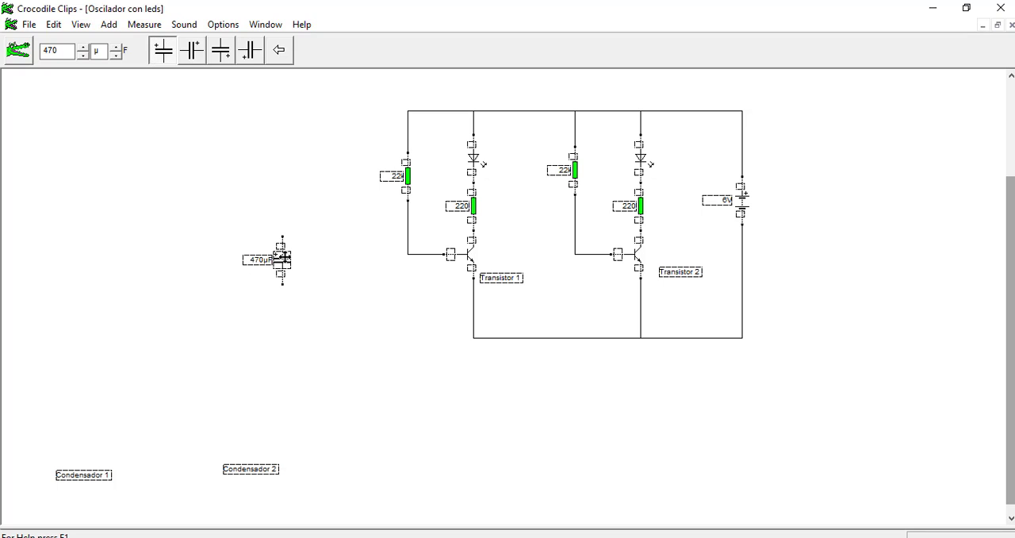
pyautogui.moveTo(284, 257); pyautogui.dragTo(296, 270)
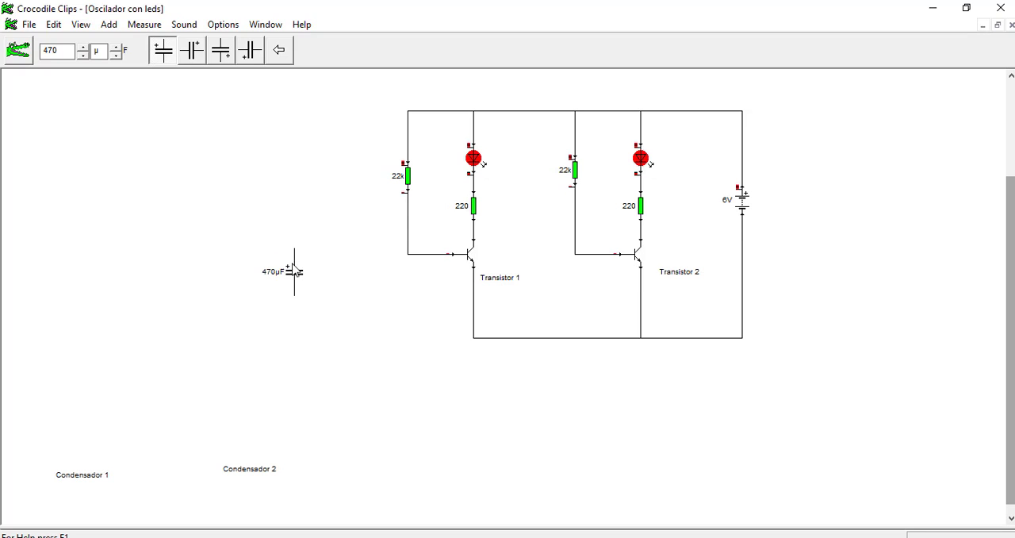
pyautogui.moveTo(294, 254)
# Step: Rename the Condensador 1 label as Capacitor 1
pyautogui.click(94, 476)
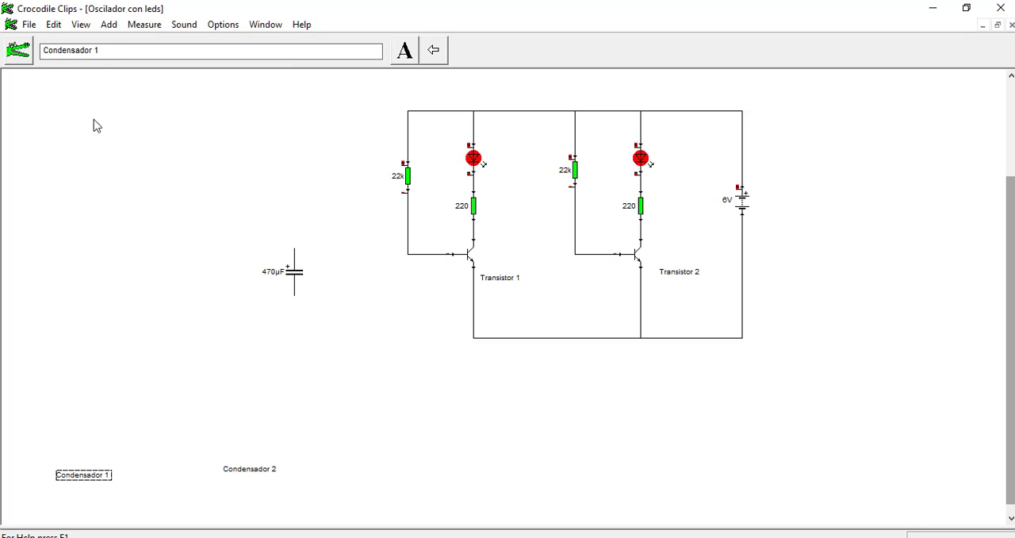
pyautogui.moveTo(98, 49); pyautogui.dragTo(27, 49)
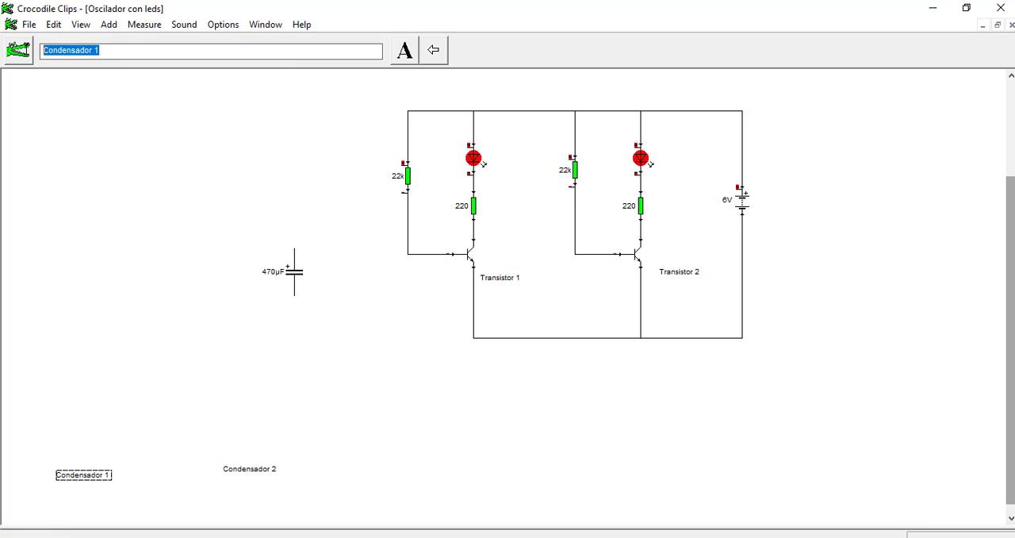
pyautogui.write('Capacit6or')
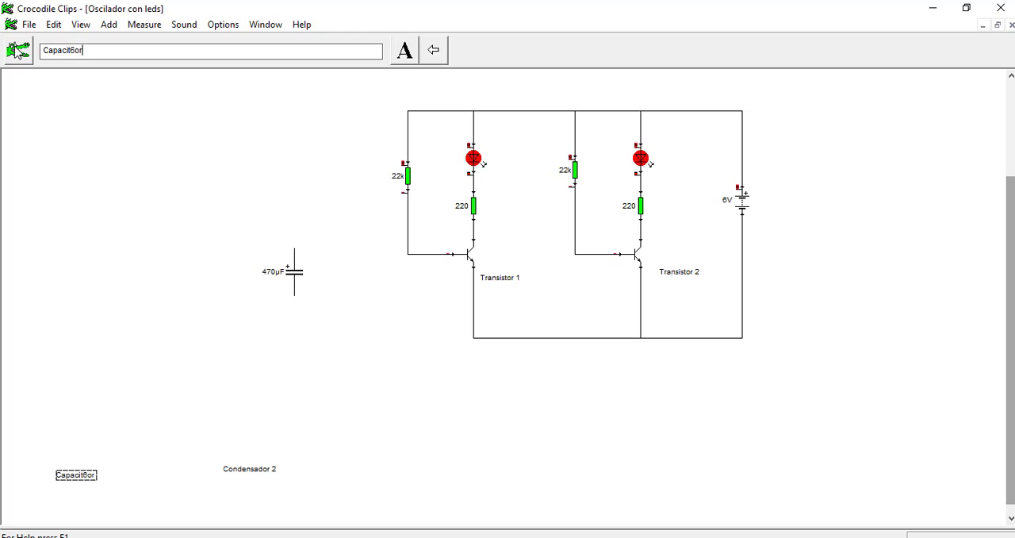
pyautogui.press('BackSpace')
pyautogui.press('BackSpace')
pyautogui.write('1')
pyautogui.click(183, 441)
# Step: Rename the Condensador 2 label as Capacitor 2
pyautogui.click(229, 471)
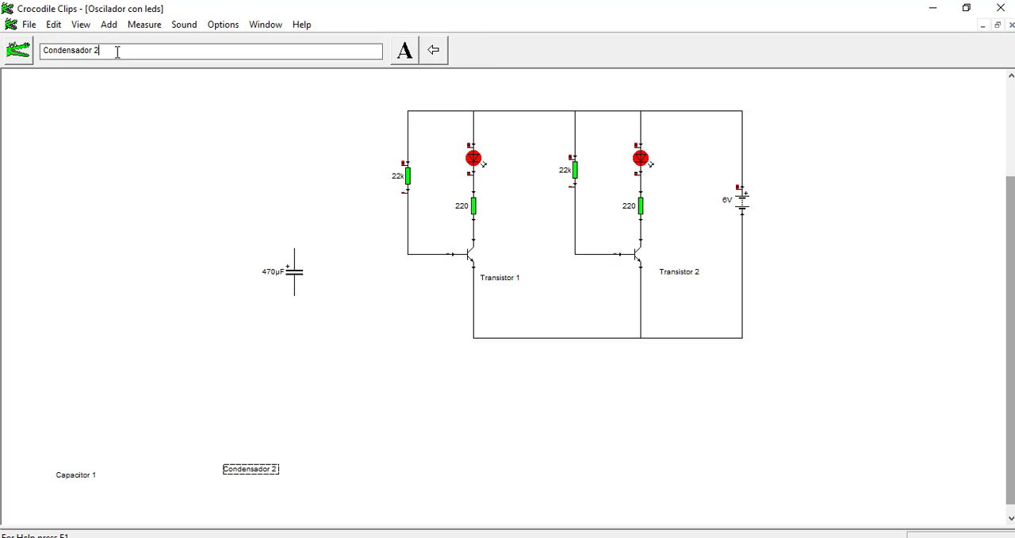
pyautogui.press('BackSpace')
pyautogui.press('BackSpace')
pyautogui.press('BackSpace')
pyautogui.press('BackSpace')
pyautogui.press('BackSpace')
pyautogui.press('BackSpace')
pyautogui.press('BackSpace')
pyautogui.press('BackSpace')
pyautogui.press('BackSpace')
pyautogui.press('BackSpace')
pyautogui.press('BackSpace')
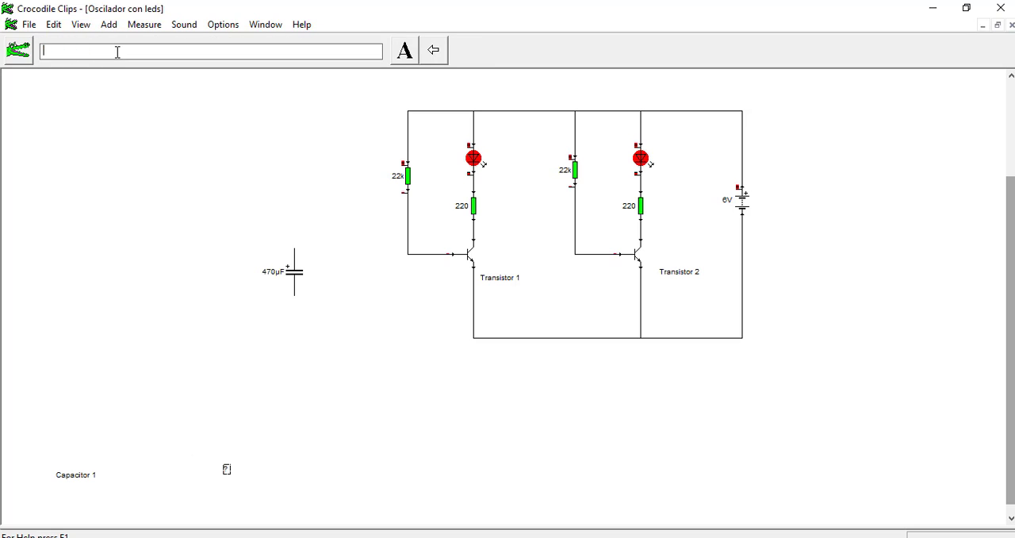
pyautogui.write('Capacitor 2')
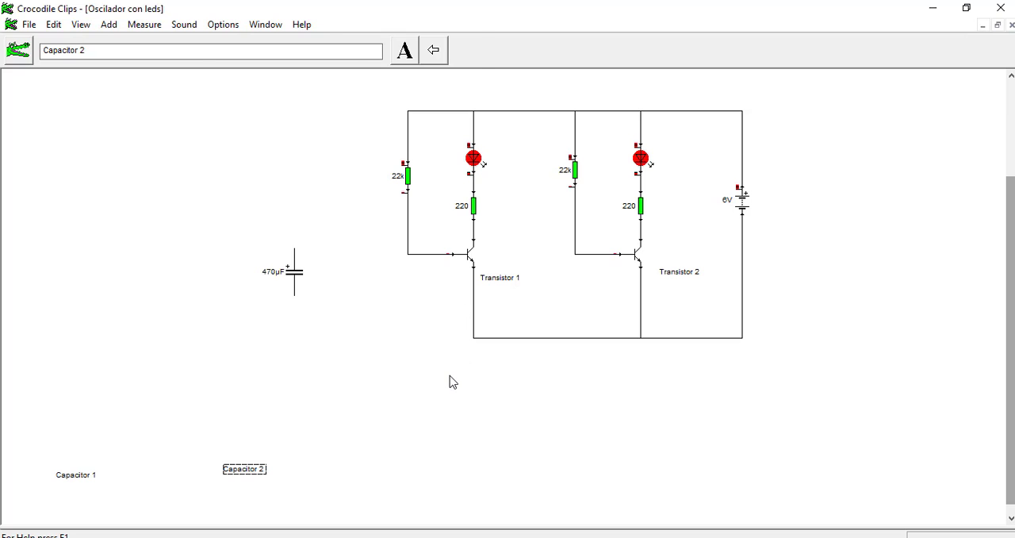
pyautogui.click(450, 382)
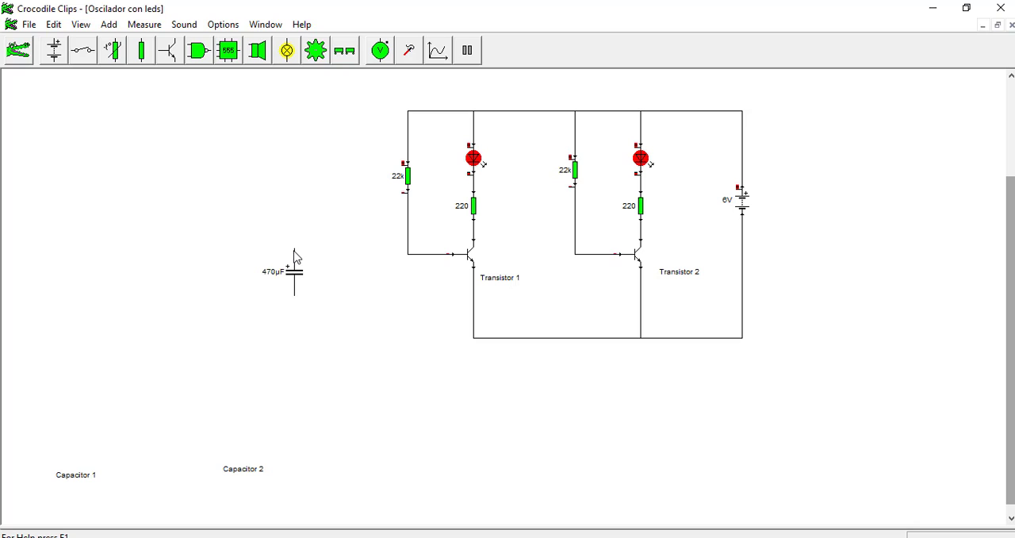
# Step: Lower both transistors and their labels, rewiring the 22k resistors to the bases and the battery's negative terminal to the emitter line
pyautogui.moveTo(294, 251)
pyautogui.moveTo(294, 250)
pyautogui.mouseDown()
pyautogui.moveTo(299, 229)
pyautogui.moveTo(646, 227)
pyautogui.moveTo(532, 239)
pyautogui.moveTo(467, 289)
pyautogui.mouseUp()
pyautogui.moveTo(798, 397)
pyautogui.mouseDown()
pyautogui.moveTo(539, 288)
pyautogui.moveTo(453, 215)
pyautogui.moveTo(459, 257)
pyautogui.moveTo(479, 283)
pyautogui.moveTo(473, 301)
pyautogui.moveTo(484, 221)
pyautogui.mouseUp()
pyautogui.moveTo(643, 230)
pyautogui.mouseDown()
pyautogui.moveTo(648, 219)
pyautogui.moveTo(639, 284)
pyautogui.mouseUp()
pyautogui.moveTo(576, 199); pyautogui.dragTo(618, 301)
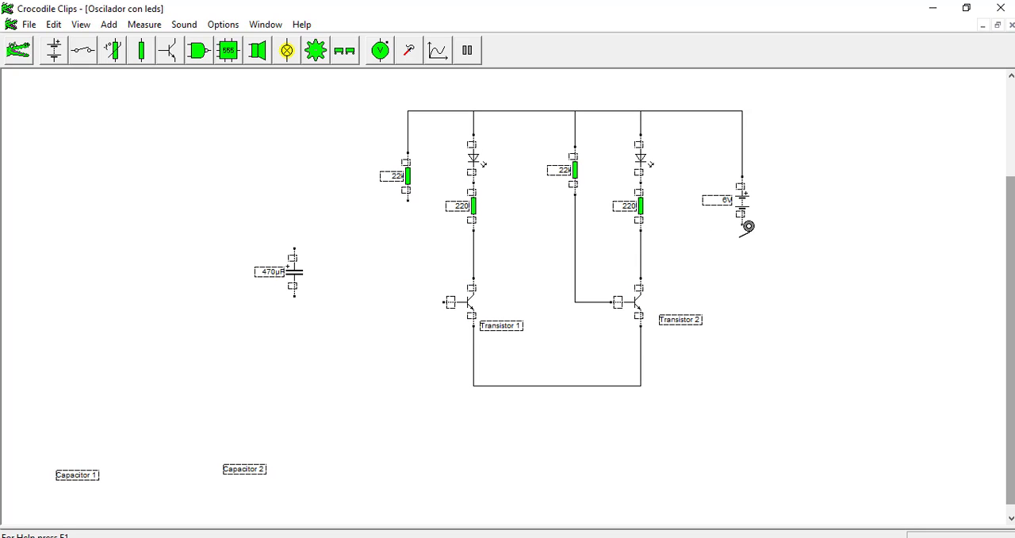
pyautogui.moveTo(746, 228); pyautogui.dragTo(644, 380)
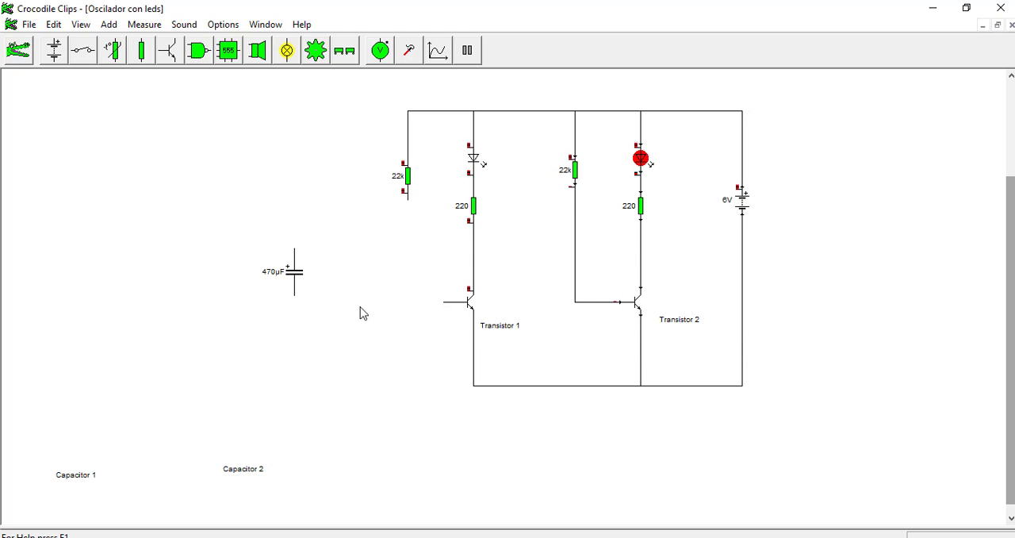
pyautogui.moveTo(294, 272); pyautogui.dragTo(306, 283)
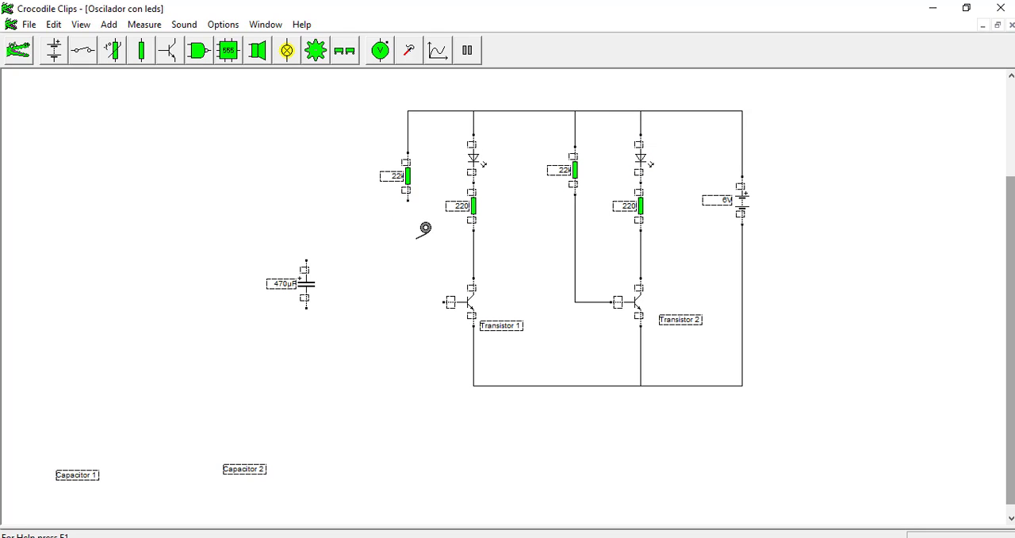
pyautogui.moveTo(407, 199); pyautogui.dragTo(450, 301)
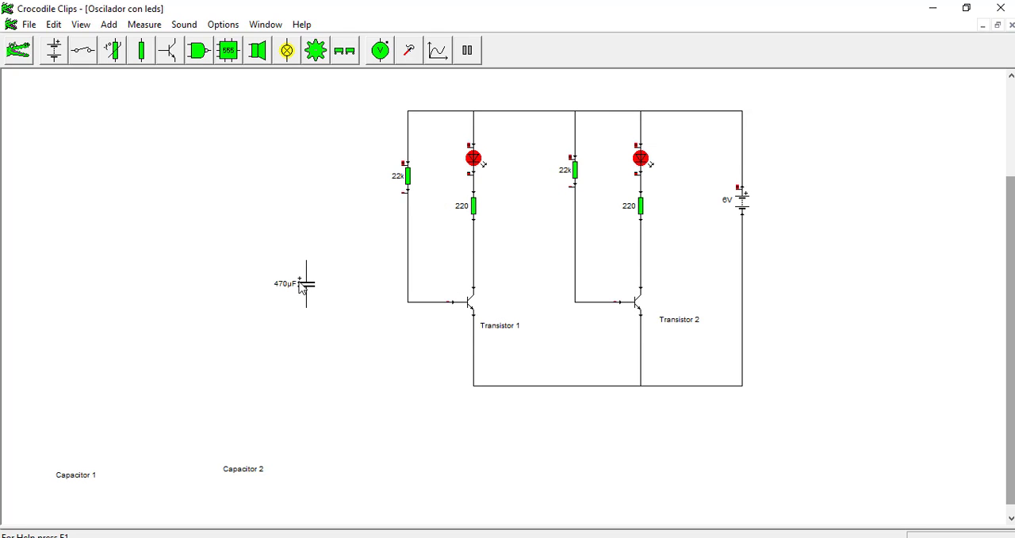
# Step: Wire the 470 µF capacitor from Transistor 2's collector to Transistor 1's base and place the Capacitor 1 label beside it
pyautogui.moveTo(307, 295); pyautogui.dragTo(652, 242)
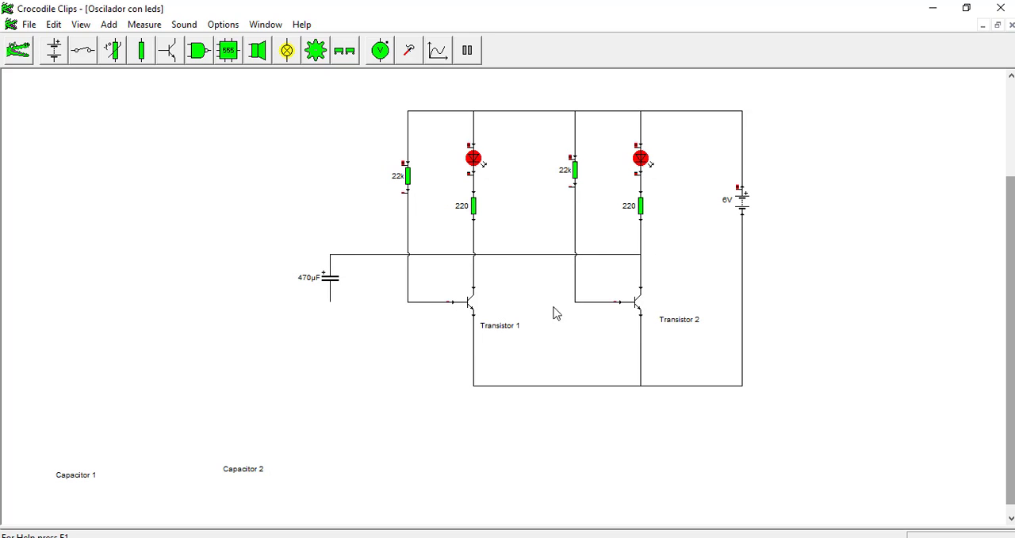
pyautogui.moveTo(72, 472); pyautogui.dragTo(256, 263)
pyautogui.moveTo(331, 302); pyautogui.dragTo(407, 301)
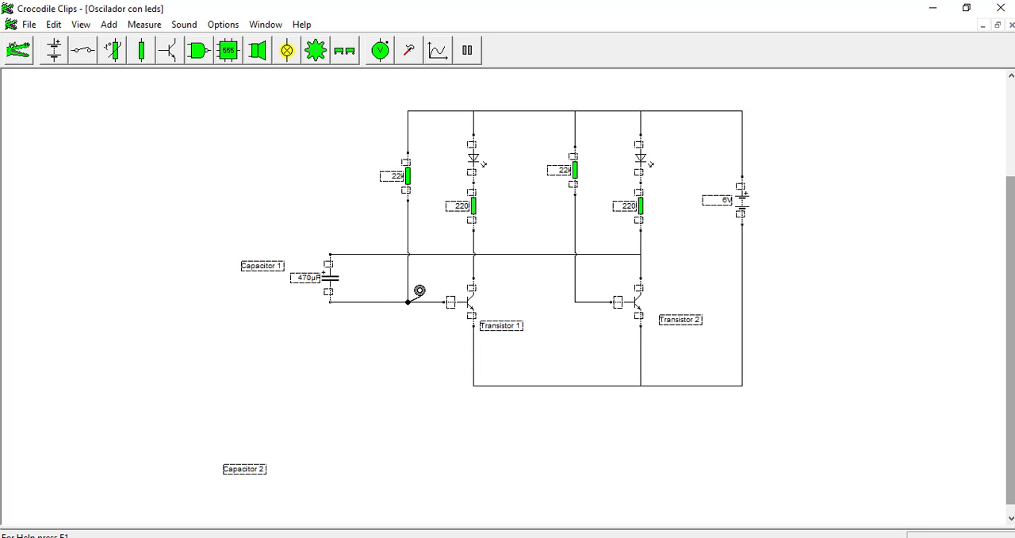
pyautogui.moveTo(408, 308)
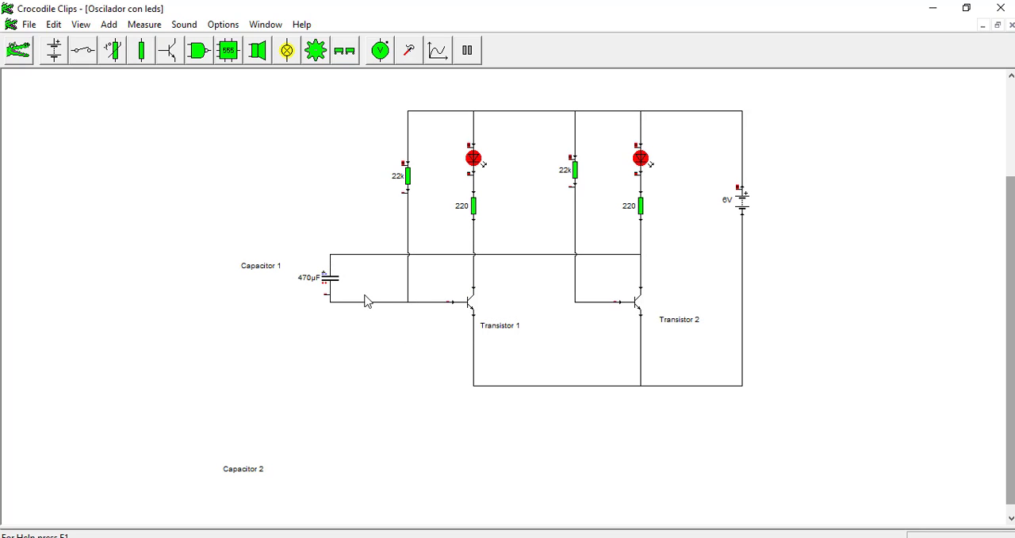
# Step: Duplicate the 470 µF capacitor and place the copy between the two transistors
pyautogui.click(328, 282)
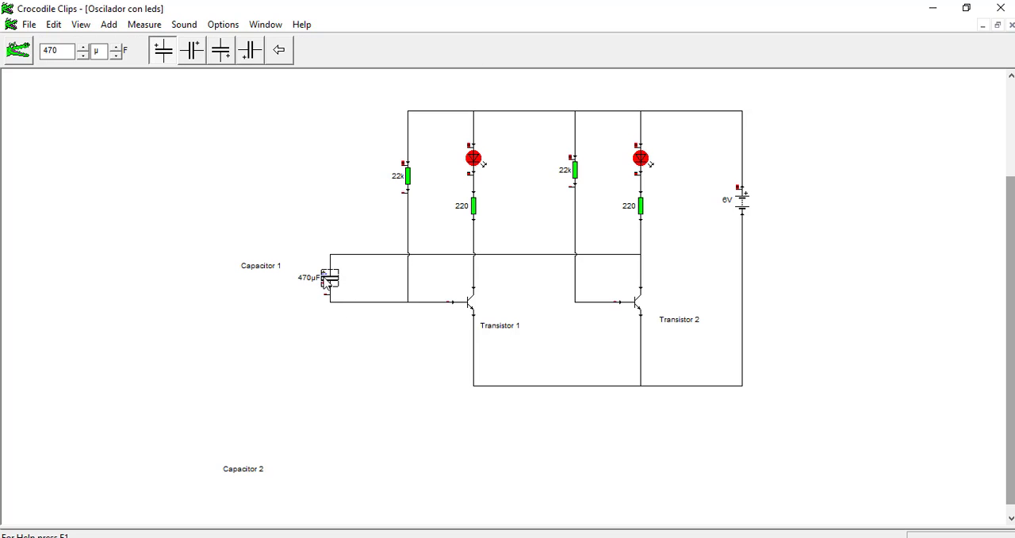
pyautogui.hotkey('ctrl', 'v')
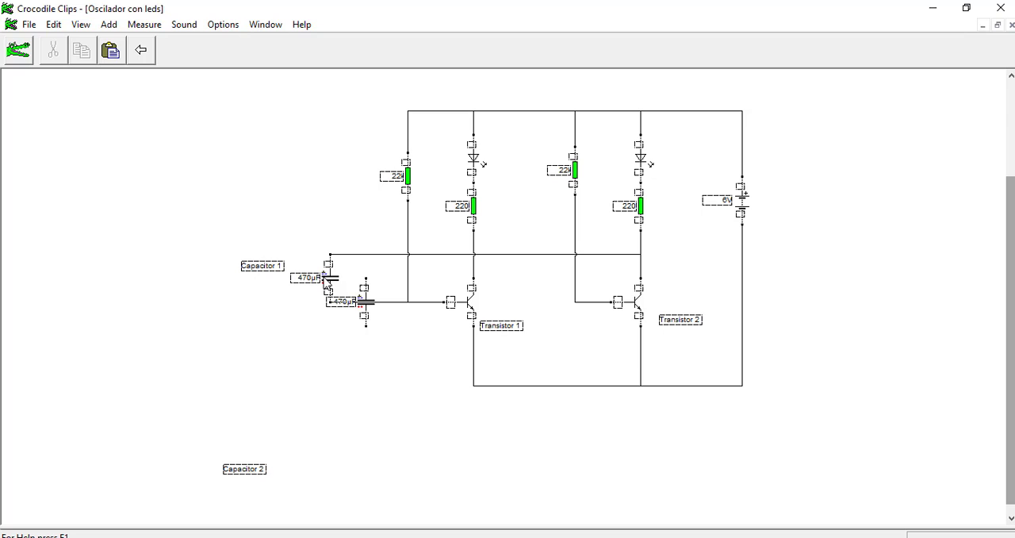
pyautogui.moveTo(326, 284); pyautogui.dragTo(492, 261)
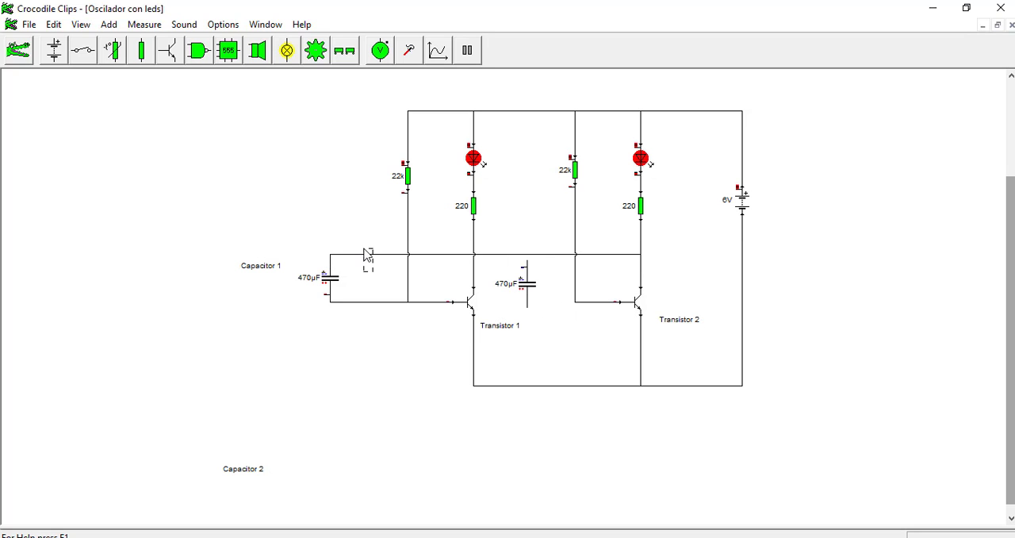
# Step: Reroute Capacitor 1's collector wire higher and wire the copied capacitor between Transistor 1's collector and Transistor 2's base
pyautogui.click(353, 254)
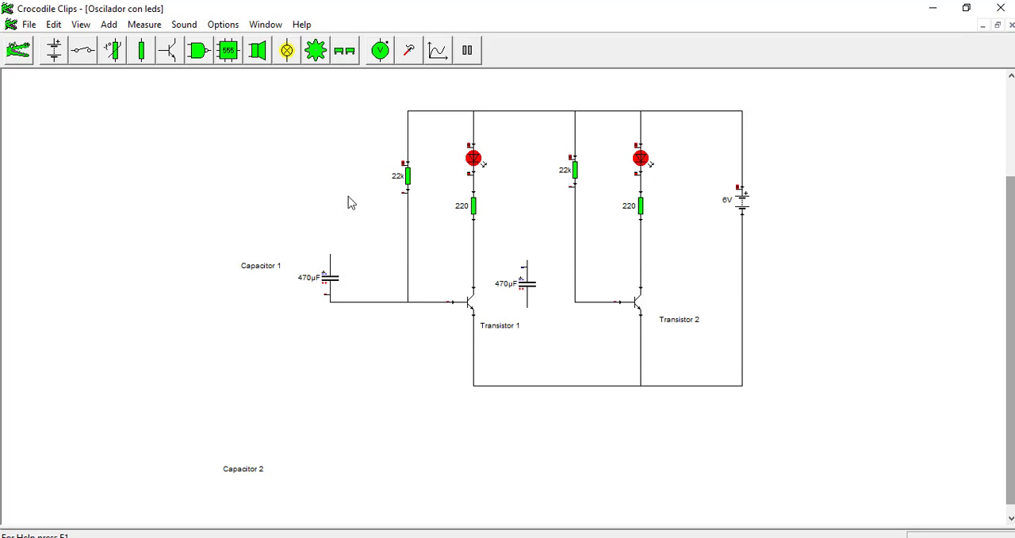
pyautogui.moveTo(331, 255); pyautogui.dragTo(641, 235)
pyautogui.moveTo(525, 283); pyautogui.dragTo(474, 254)
pyautogui.moveTo(514, 295); pyautogui.dragTo(584, 290)
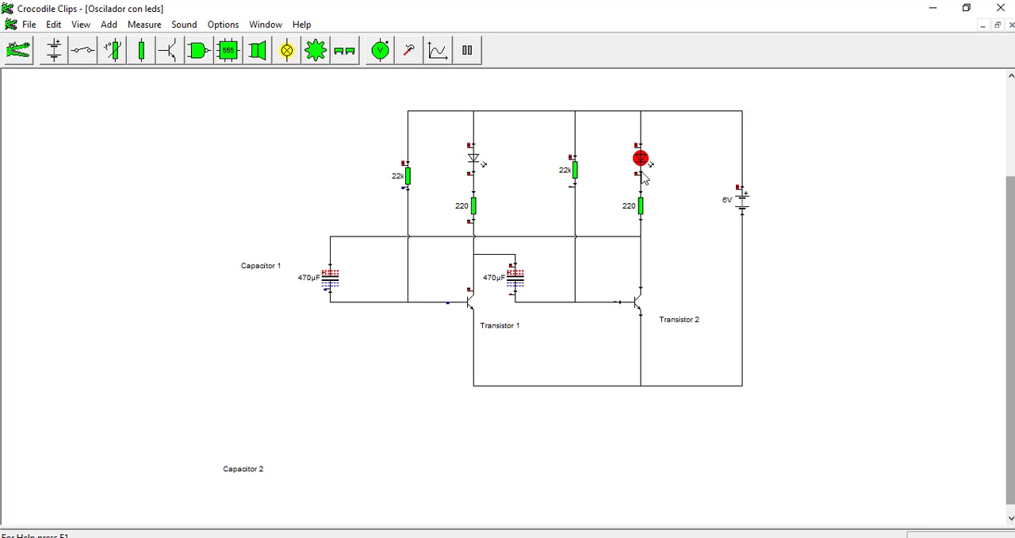
# Step: Place the Capacitor 2 label beside the capacitor between the two transistors
pyautogui.moveTo(642, 187)
pyautogui.moveTo(643, 243)
pyautogui.moveTo(330, 284)
pyautogui.moveTo(244, 471); pyautogui.dragTo(540, 256)
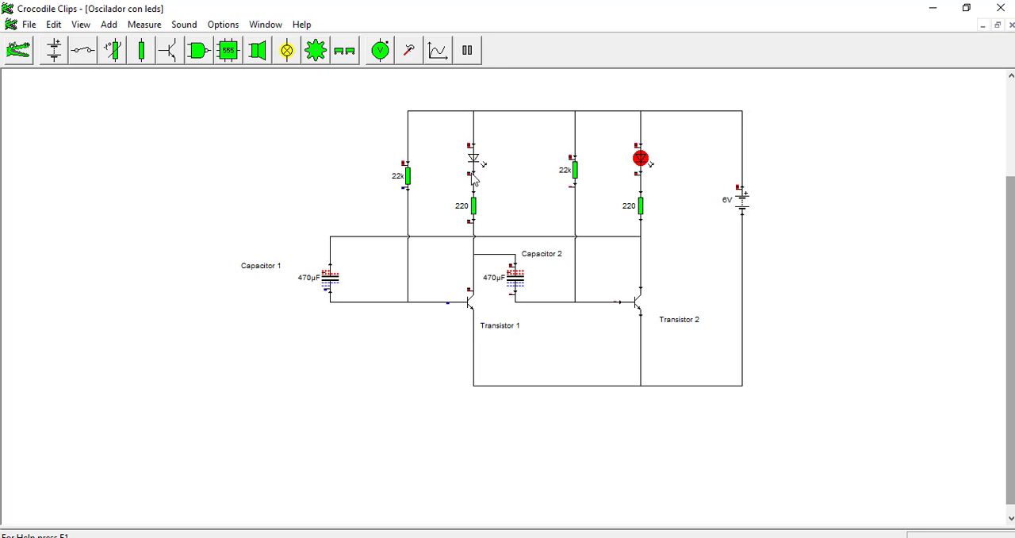
pyautogui.moveTo(475, 155)
pyautogui.moveTo(474, 179)
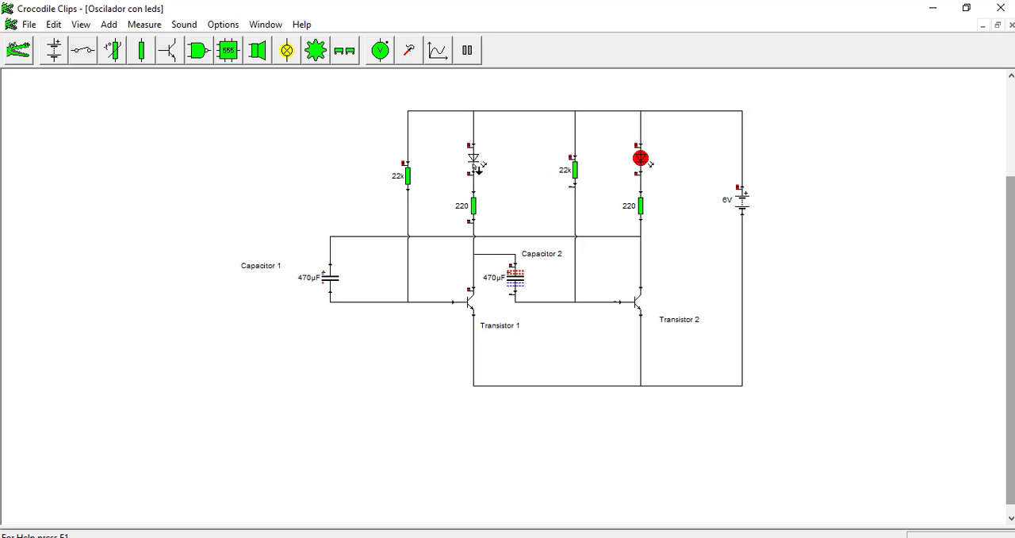